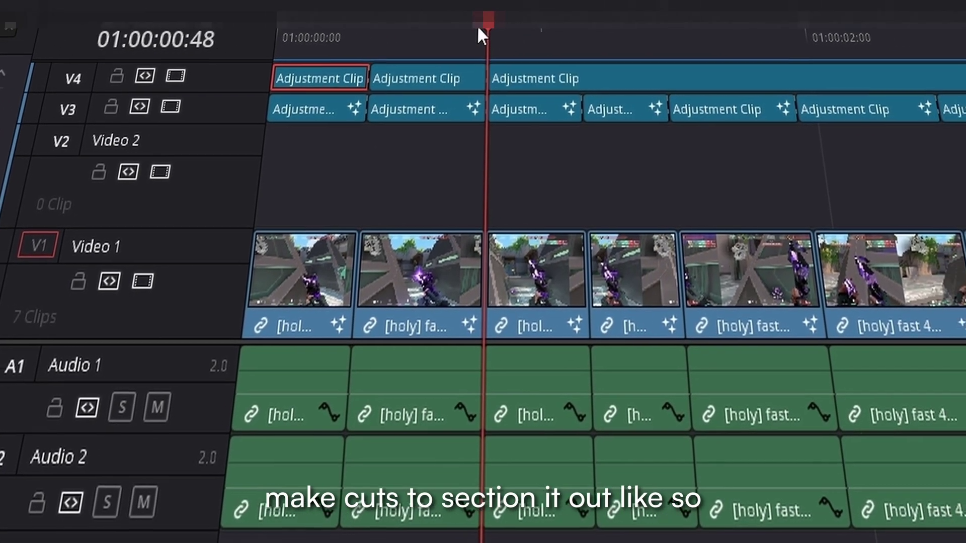
Step: Split the V4 adjustment clip at each remaining cut of the Video 1 clips, and change the V4 track color to yellow
{"action": "left_click", "coordinate": [510, 317]}
{"action": "key", "text": "ctrl+b"}
{"action": "left_click", "coordinate": [622, 36]}
{"action": "key", "text": "ctrl+b"}
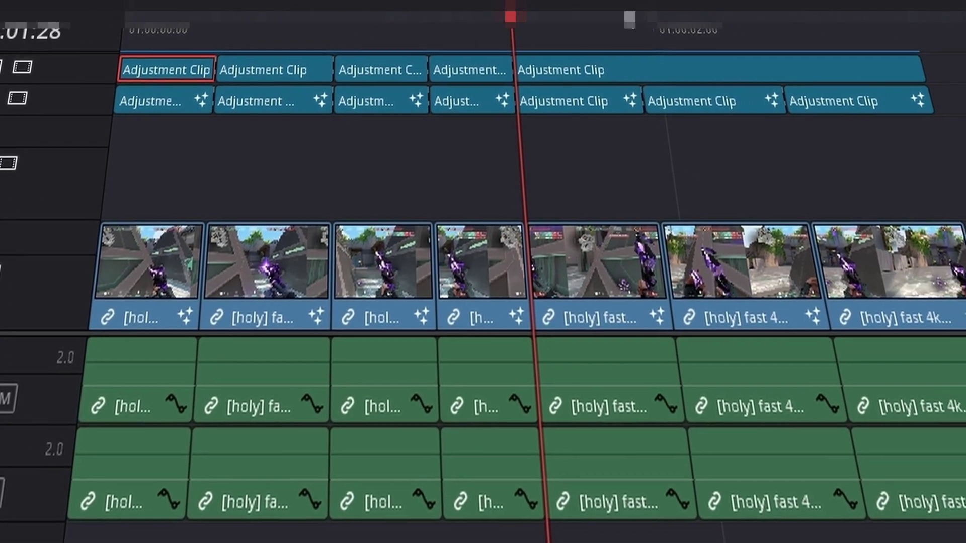
{"action": "left_click", "coordinate": [750, 28]}
{"action": "key", "text": "ctrl+b"}
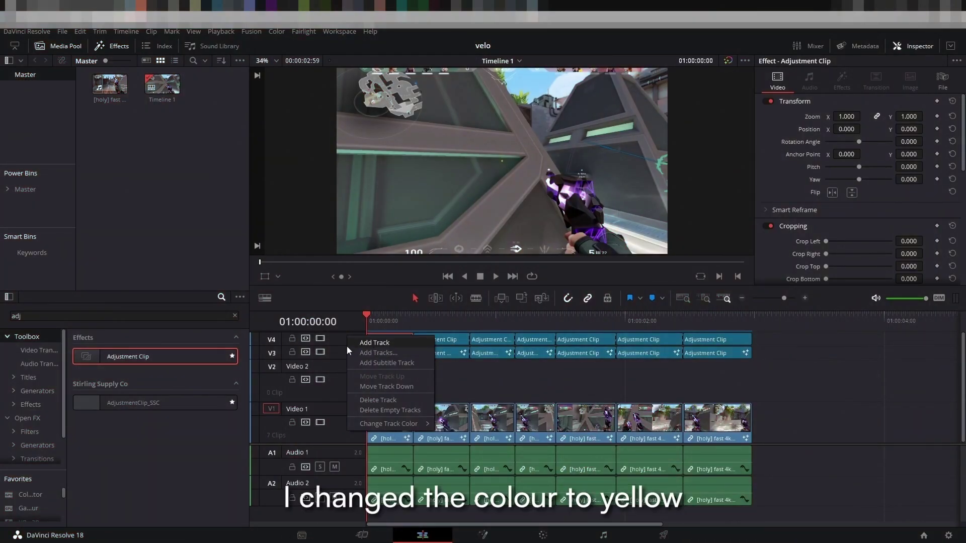
{"action": "mouse_move", "coordinate": [388, 424]}
{"action": "left_click", "coordinate": [475, 379]}
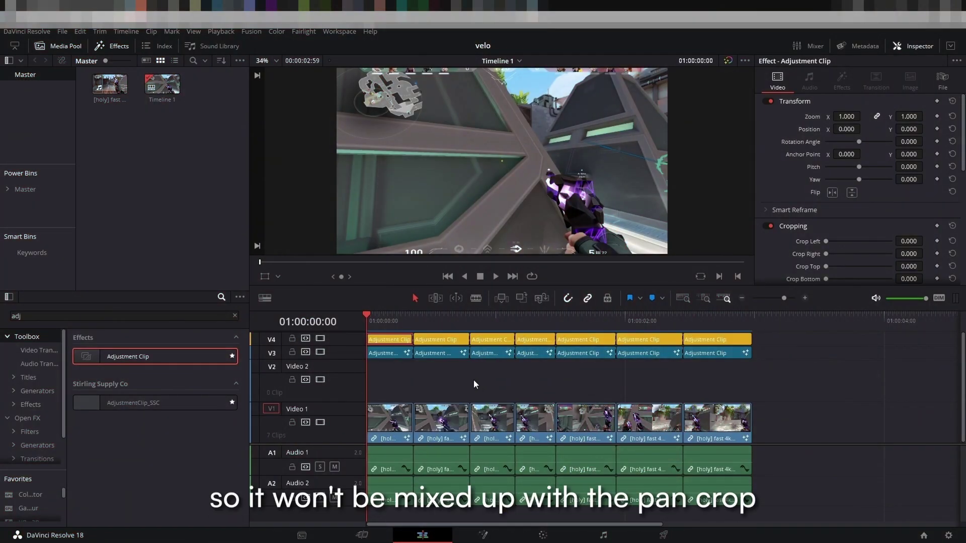
Step: Open the first V4 adjustment clip in Fusion and add a DefocusGamma node between MediaIn1 and MediaOut1
{"action": "left_click", "coordinate": [394, 341]}
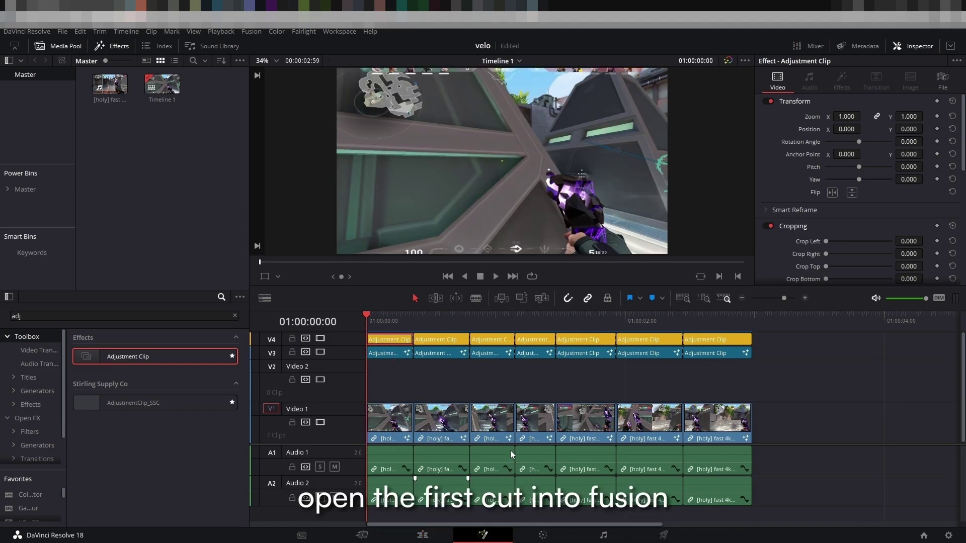
{"action": "key", "text": "shift+5"}
{"action": "key", "text": "shift+space"}
{"action": "type", "text": "def"}
{"action": "key", "text": "Down"}
{"action": "key", "text": "Down"}
{"action": "key", "text": "Down"}
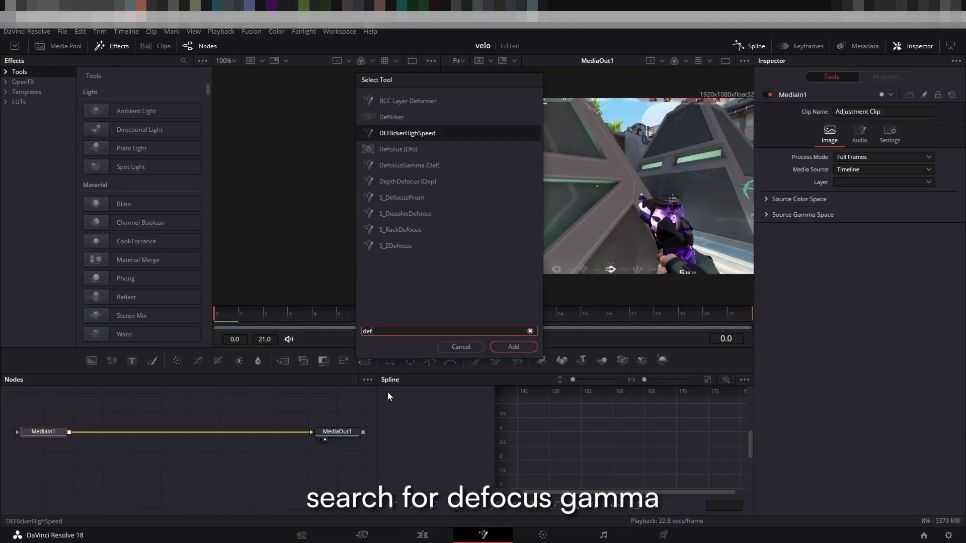
{"action": "key", "text": "Return"}
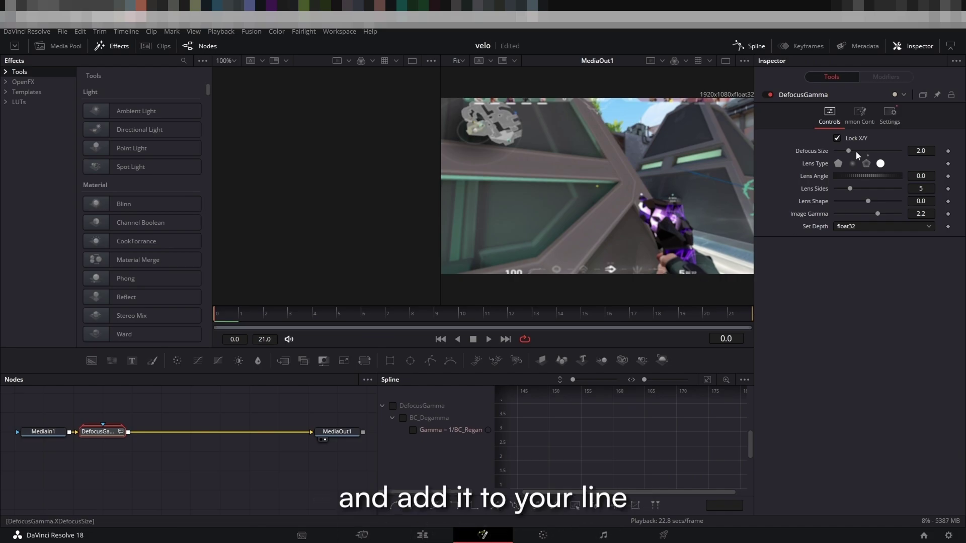
Step: Keyframe Defocus Size at 10.0 on frame 0 and at a lower value on frame 10, shaping the spline into a curve
{"action": "left_click_drag", "start_coordinate": [849, 151], "coordinate": [819, 153]}
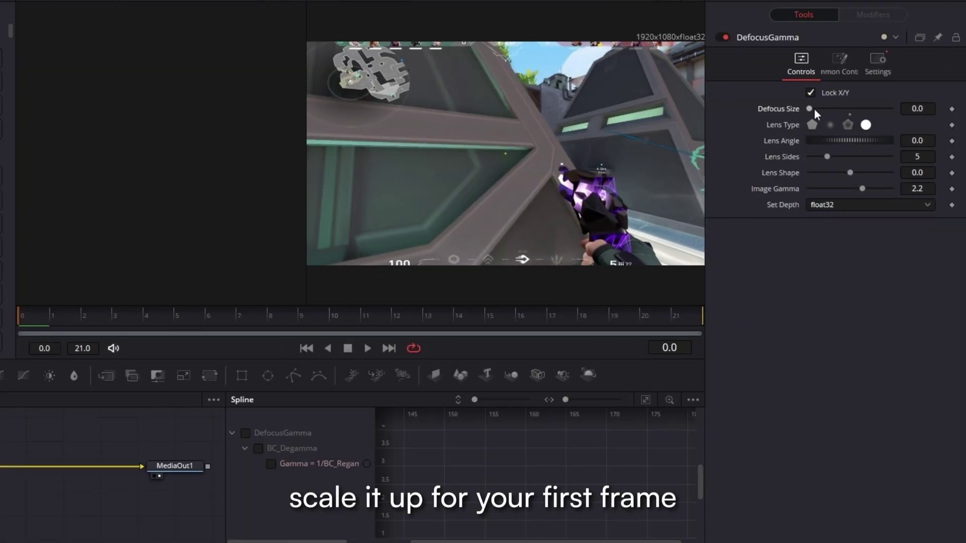
{"action": "left_click_drag", "start_coordinate": [814, 108], "coordinate": [904, 108]}
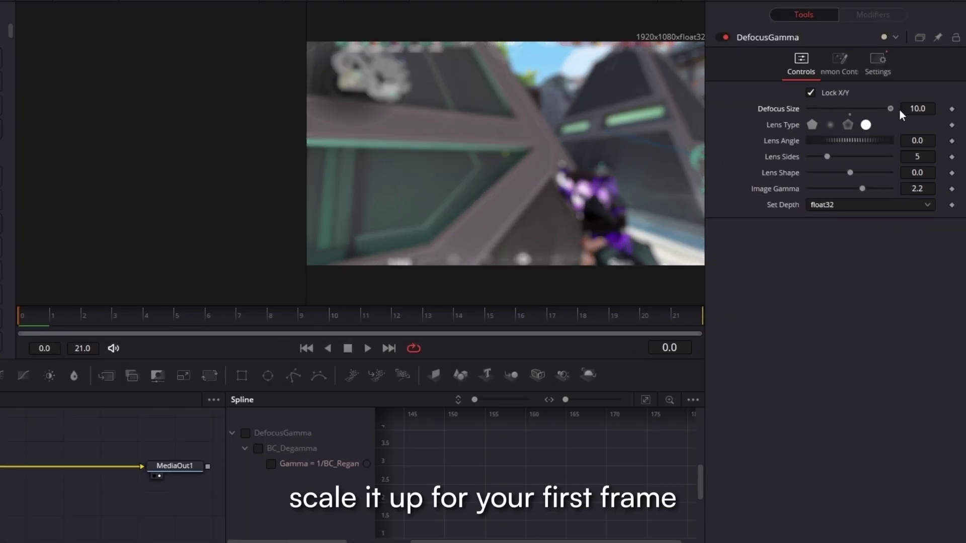
{"action": "left_click", "coordinate": [952, 109]}
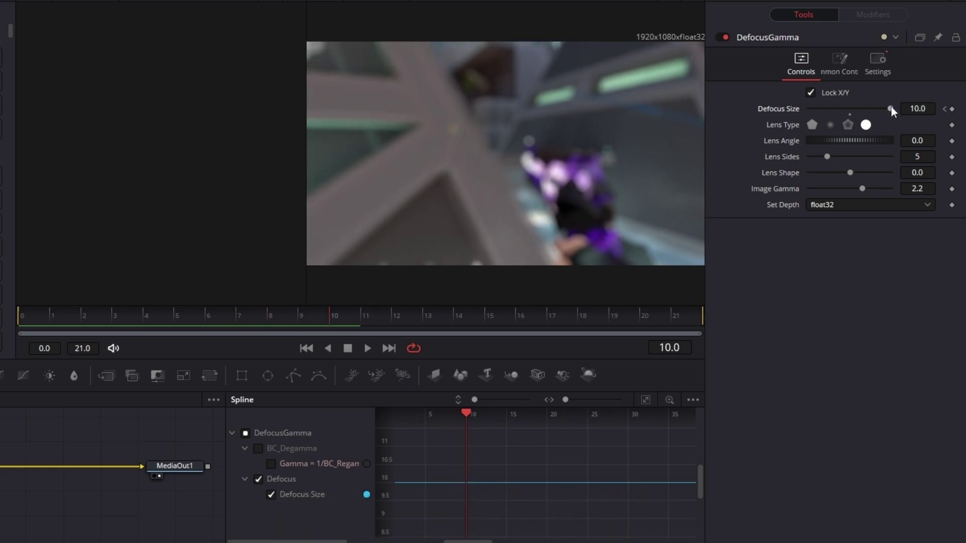
{"action": "left_click_drag", "start_coordinate": [891, 107], "coordinate": [857, 109]}
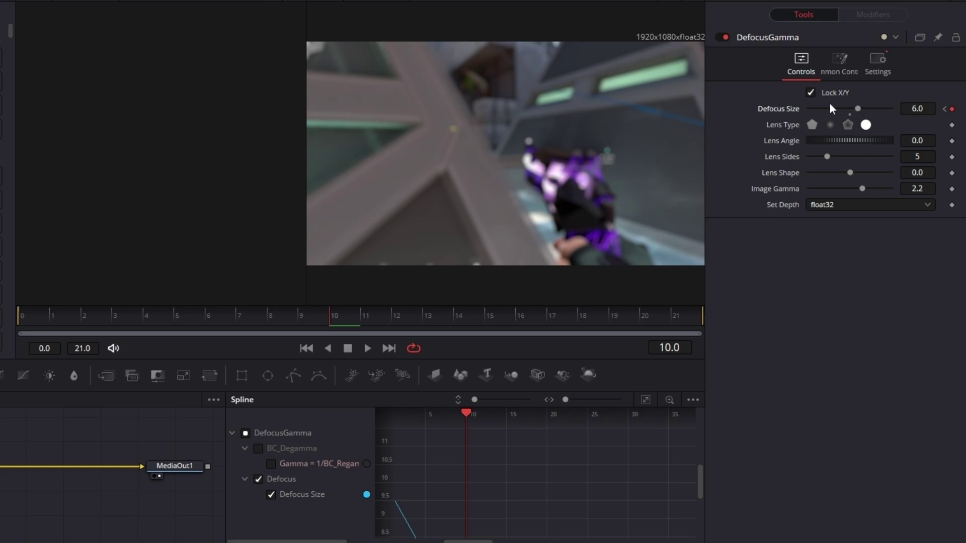
{"action": "left_click_drag", "start_coordinate": [411, 427], "coordinate": [556, 502]}
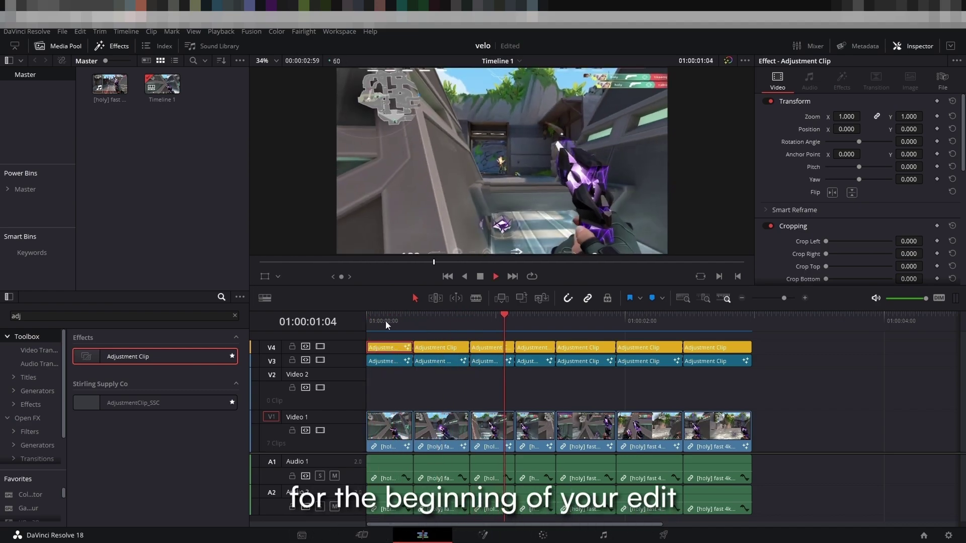
Step: Open the second V4 adjustment clip, the first gunshot, in Fusion and add an Erode / Dilate node
{"action": "left_click", "coordinate": [369, 321]}
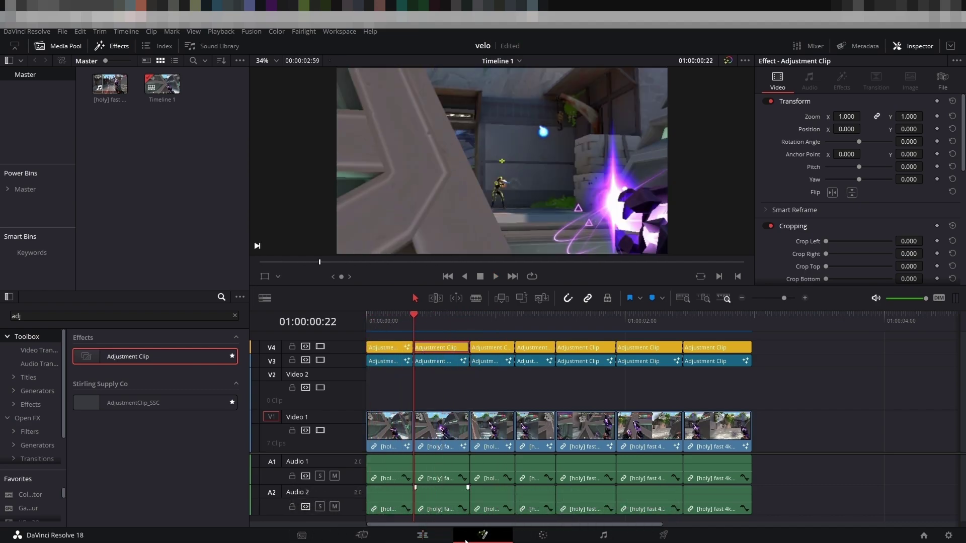
{"action": "left_click", "coordinate": [482, 534]}
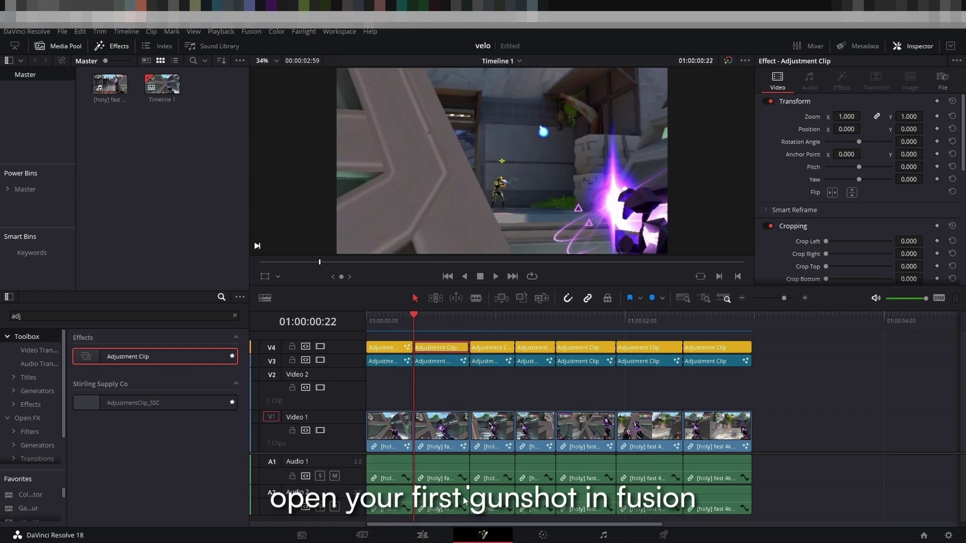
{"action": "key", "text": "shift+space"}
{"action": "type", "text": "erode"}
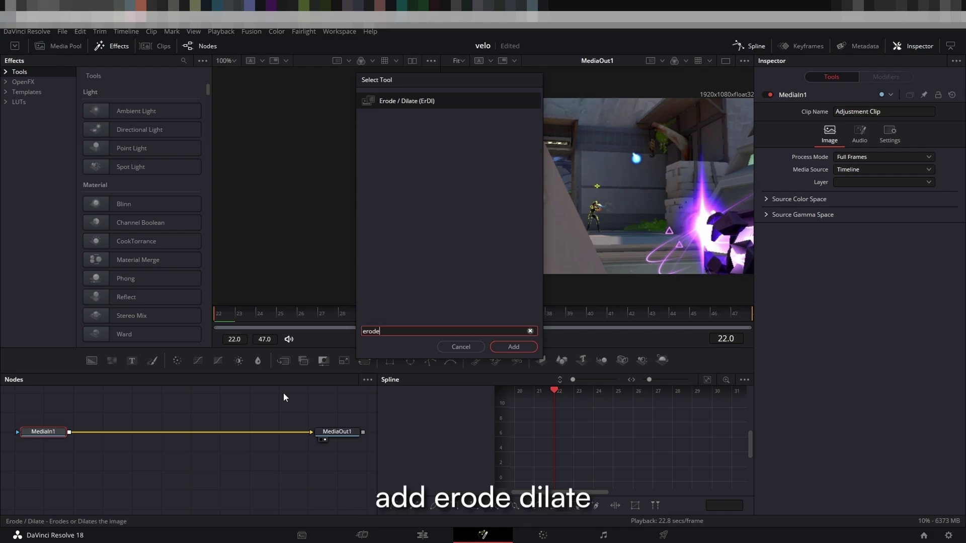
{"action": "key", "text": "Return"}
Step: Unlock X/Y on the Erode / Dilate node and keyframe its X Amount at 0.04 on frame 22
{"action": "left_click", "coordinate": [837, 163]}
{"action": "left_click_drag", "start_coordinate": [851, 140], "coordinate": [922, 144]}
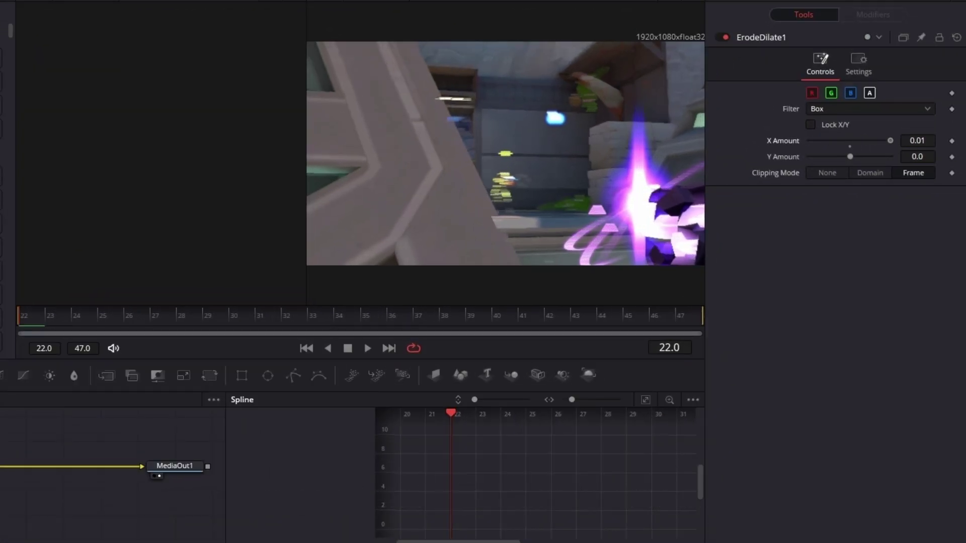
{"action": "left_click", "coordinate": [929, 140]}
{"action": "type", "text": "4"}
{"action": "key", "text": "Return"}
{"action": "left_click", "coordinate": [951, 141]}
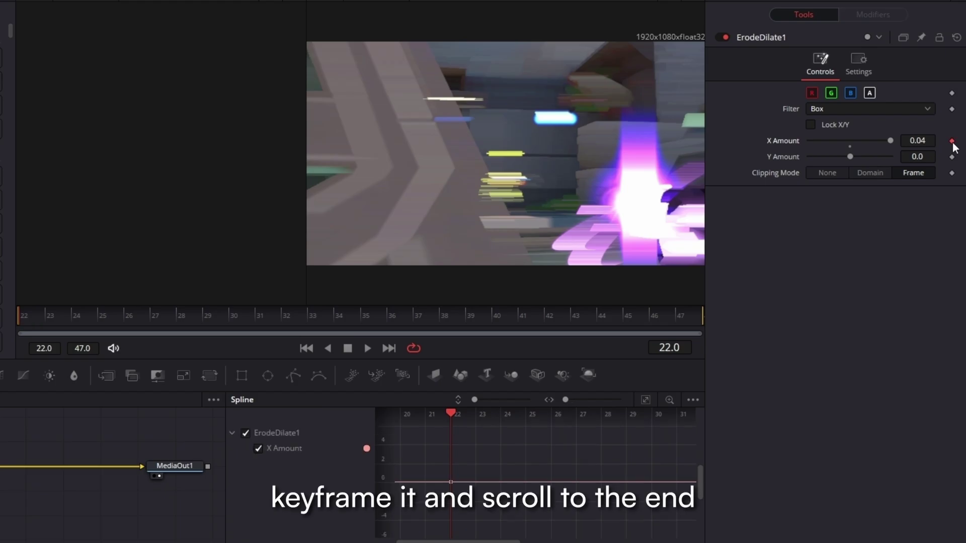
Step: Keyframe X Amount at 0.0 on the last frame, 47, and bend its spline into an exponential curve
{"action": "left_click", "coordinate": [389, 348]}
{"action": "left_click_drag", "start_coordinate": [880, 139], "coordinate": [847, 140]}
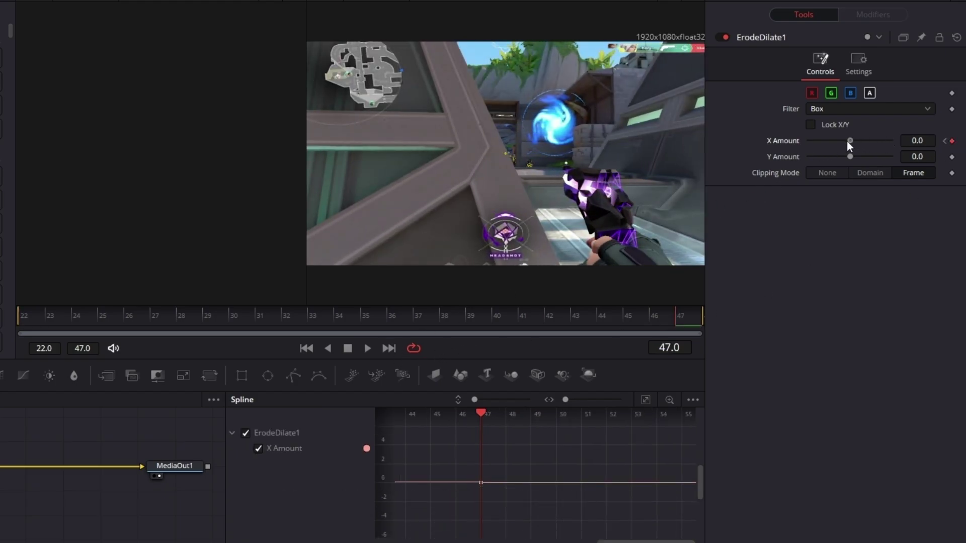
{"action": "left_click", "coordinate": [644, 399]}
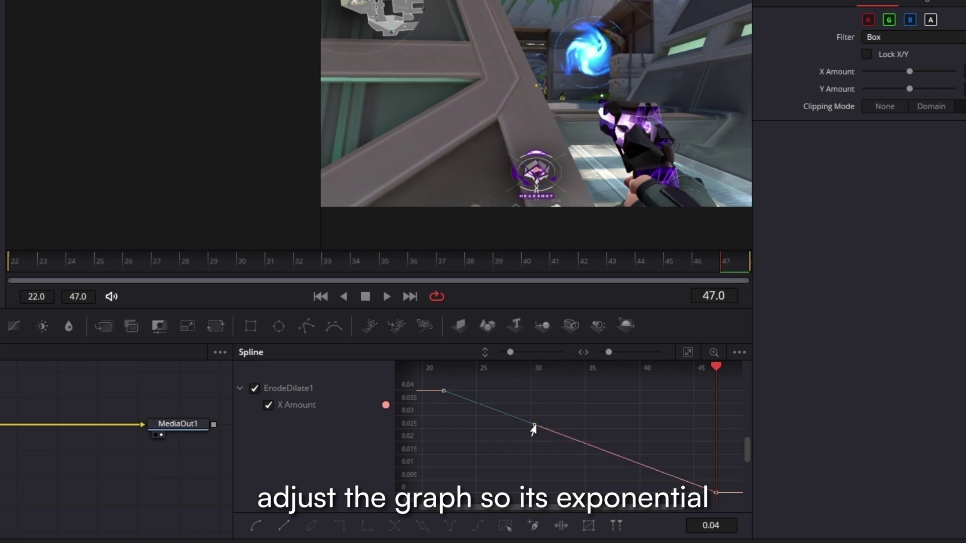
{"action": "left_click_drag", "start_coordinate": [534, 426], "coordinate": [468, 487]}
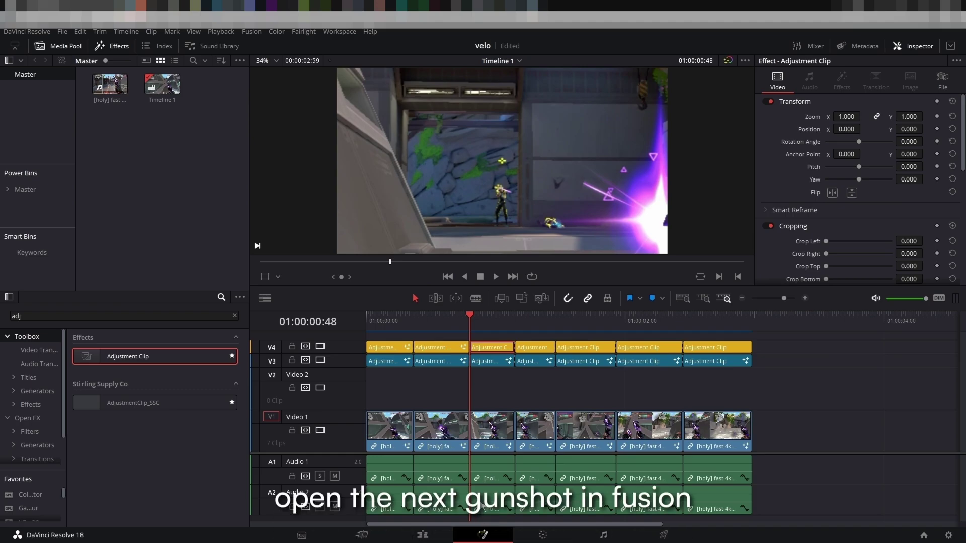
Step: Open the third V4 adjustment clip in Fusion and add a Brightness Contrast node with Gain keyframed at 3.73 on frame 48
{"action": "left_click", "coordinate": [482, 534]}
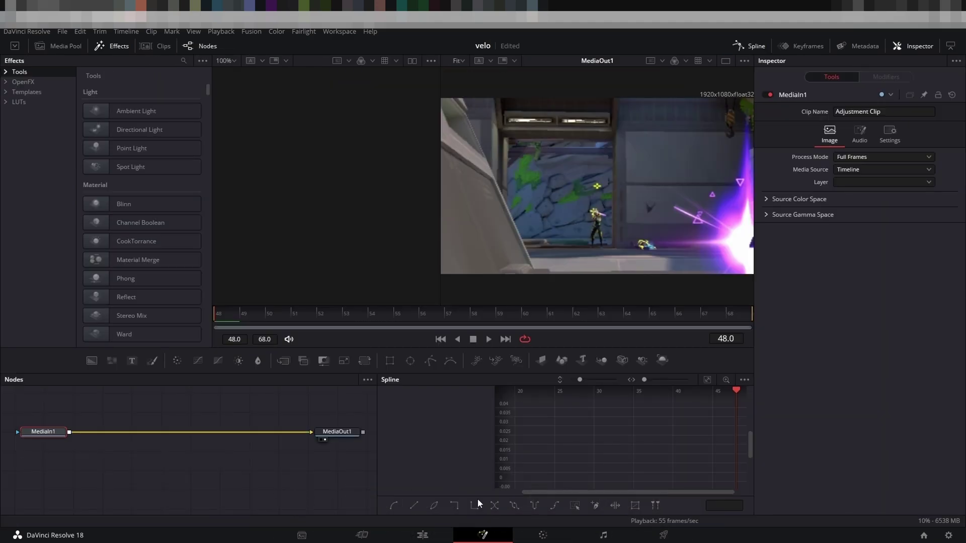
{"action": "left_click", "coordinate": [239, 361]}
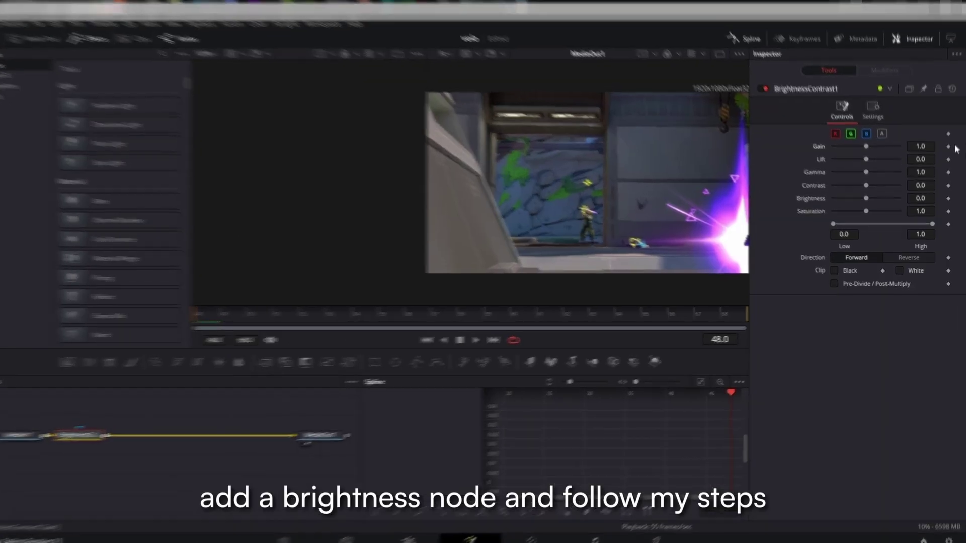
{"action": "left_click", "coordinate": [947, 151]}
{"action": "left_click_drag", "start_coordinate": [868, 150], "coordinate": [890, 151]}
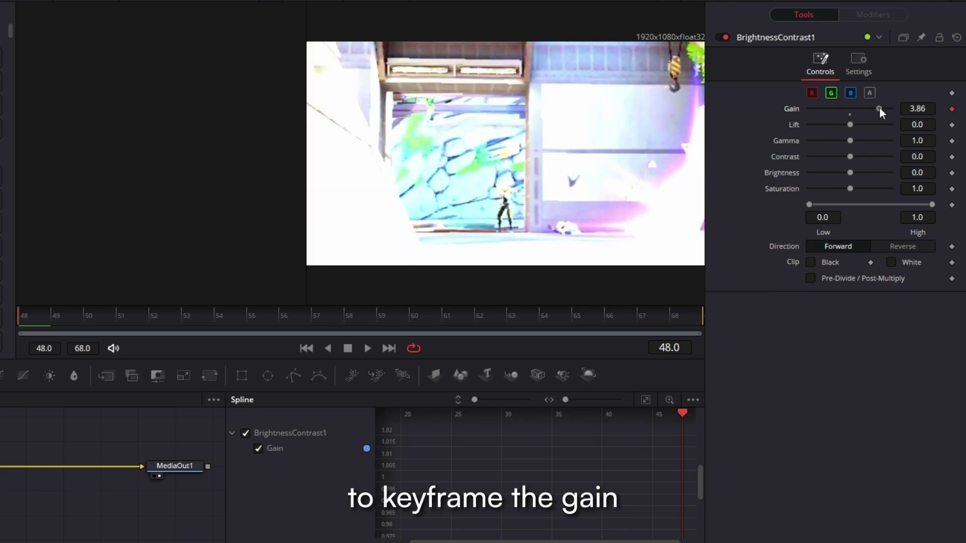
{"action": "left_click_drag", "start_coordinate": [879, 107], "coordinate": [877, 107]}
Step: Keyframe Gain at 1.0 on frame 58 and shape its spline into a steep exponential falloff
{"action": "key", "text": "space"}
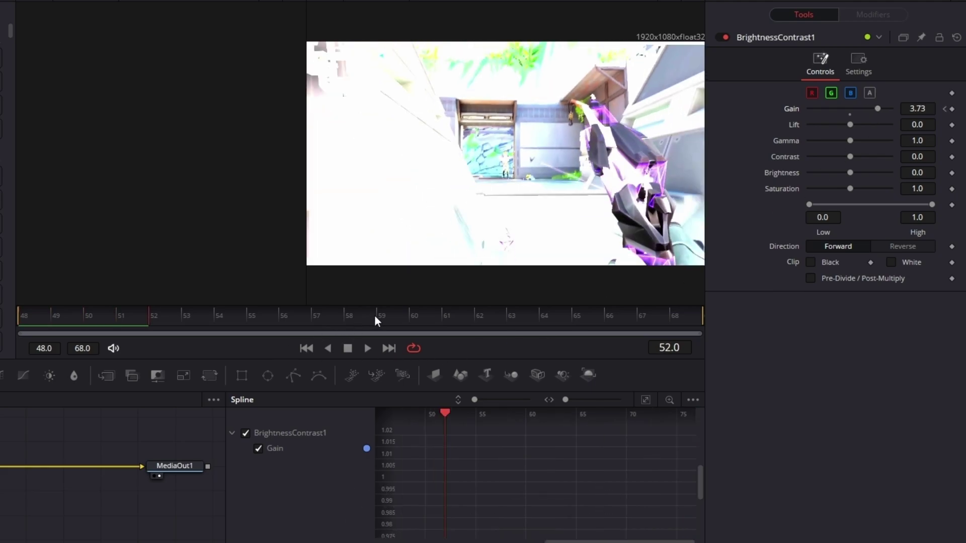
{"action": "left_click_drag", "start_coordinate": [875, 108], "coordinate": [850, 104]}
{"action": "left_click", "coordinate": [645, 399]}
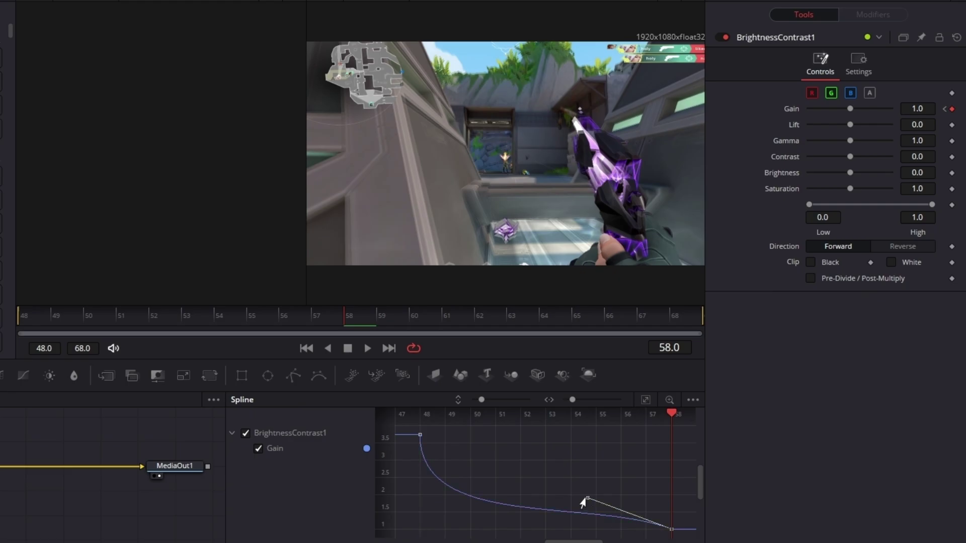
{"action": "left_click_drag", "start_coordinate": [583, 500], "coordinate": [499, 528]}
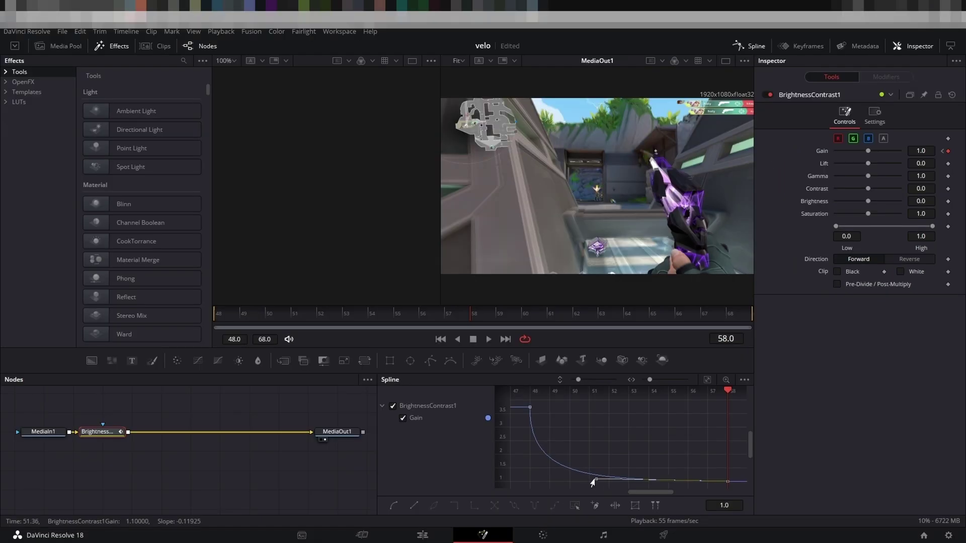
Step: Open the fourth V4 adjustment clip, starting at frame 69, in Fusion and add a Mosaic Blur node
{"action": "left_click", "coordinate": [436, 531]}
{"action": "key", "text": "shift+5"}
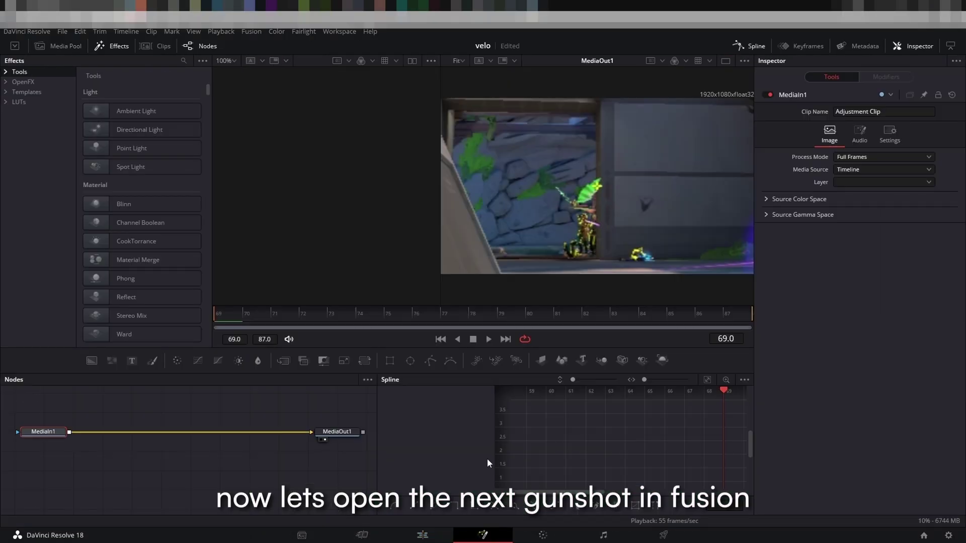
{"action": "key", "text": "shift+space"}
{"action": "type", "text": "mosaic"}
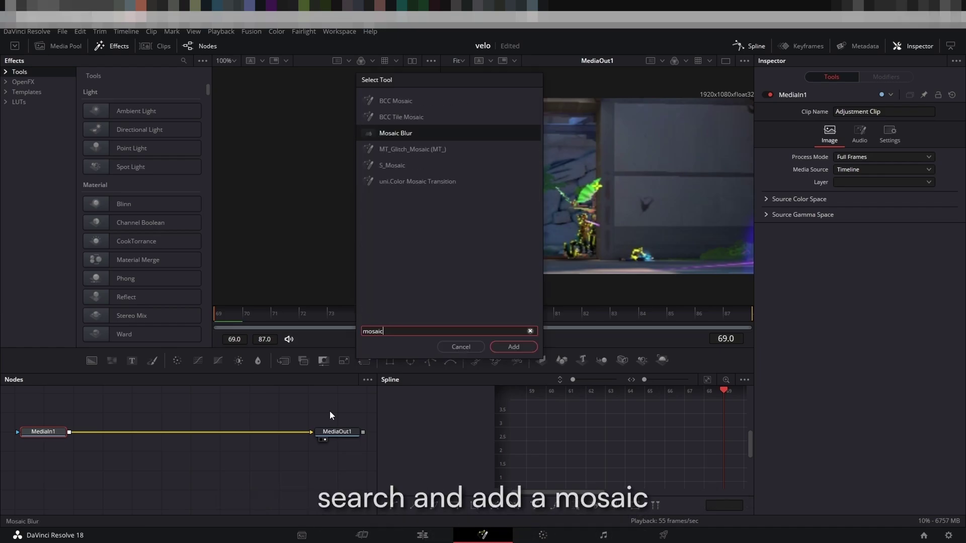
{"action": "key", "text": "Return"}
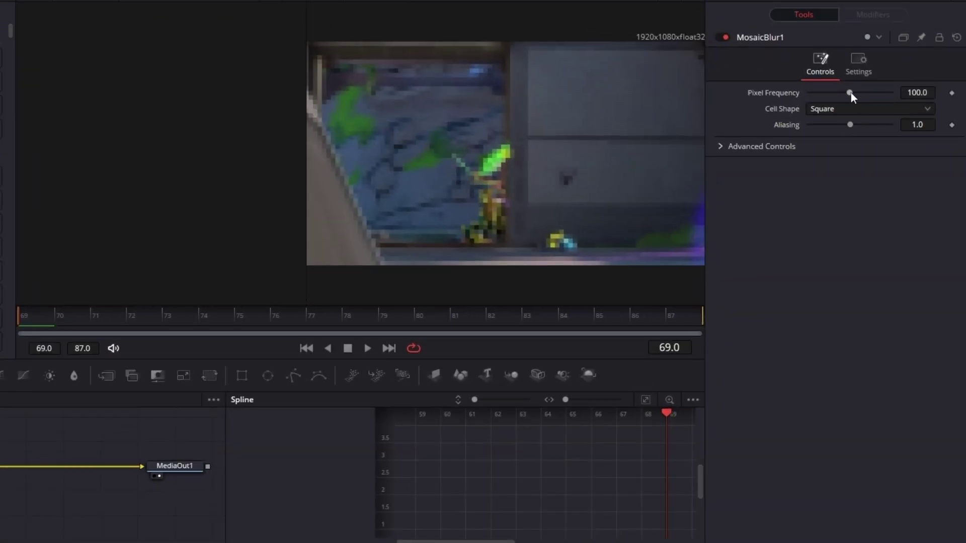
Step: Set the mosaic's Pixel Frequency to 64.7 and Aliasing to 0.0, and keyframe its Blend at 1.0 on frame 69
{"action": "left_click_drag", "start_coordinate": [850, 93], "coordinate": [636, 145]}
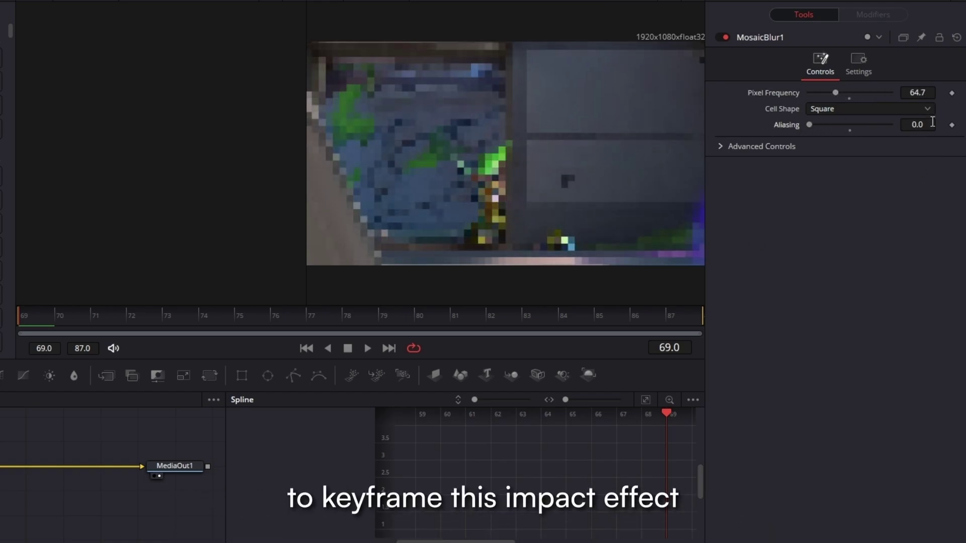
{"action": "left_click", "coordinate": [858, 64]}
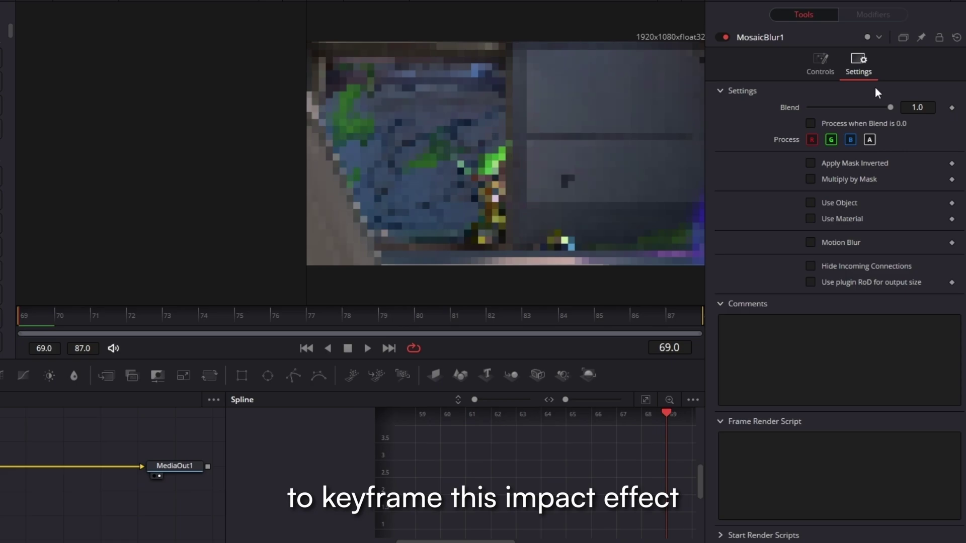
{"action": "left_click", "coordinate": [951, 108]}
Step: Keyframe the mosaic's Blend at 0 on frame 73 and bend the Blend spline into an exponential curve
{"action": "key", "text": "space"}
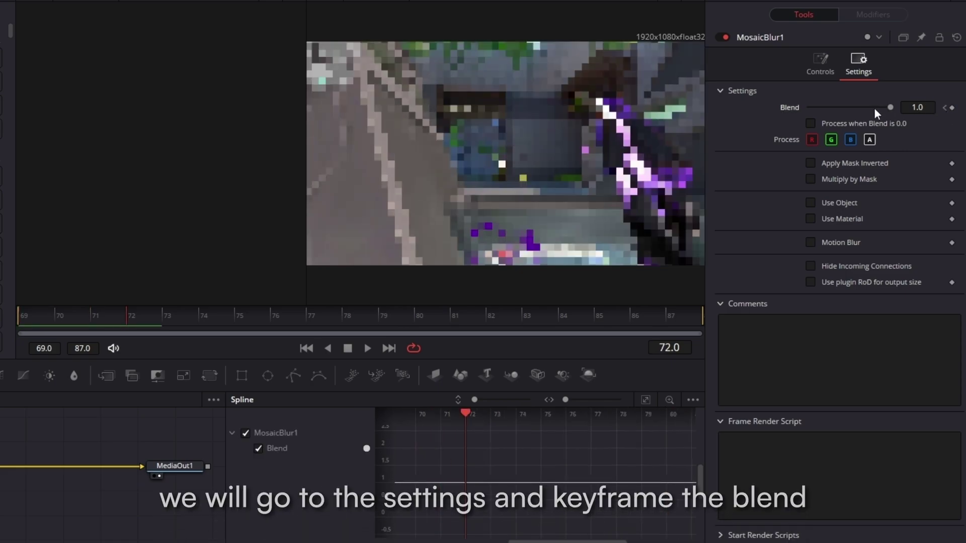
{"action": "left_click_drag", "start_coordinate": [890, 108], "coordinate": [539, 192]}
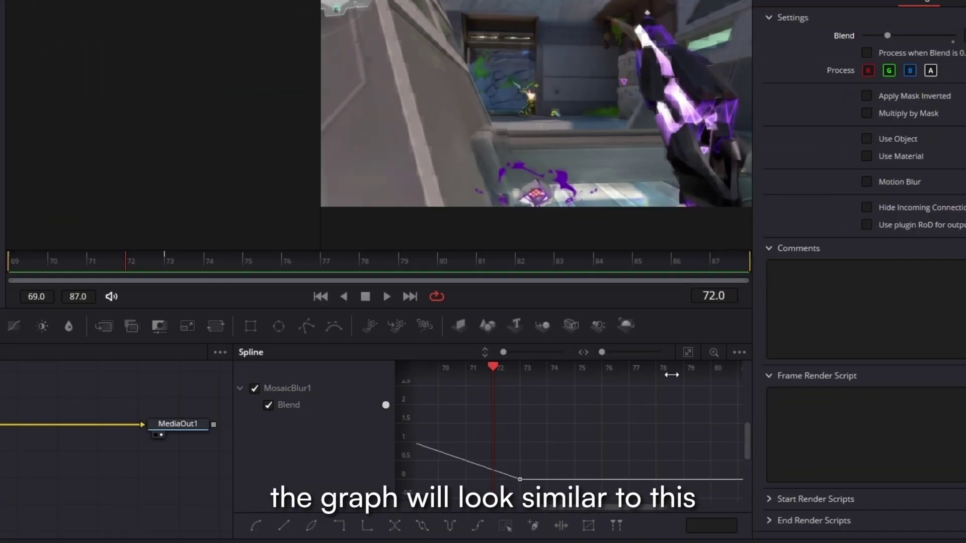
{"action": "left_click", "coordinate": [687, 353]}
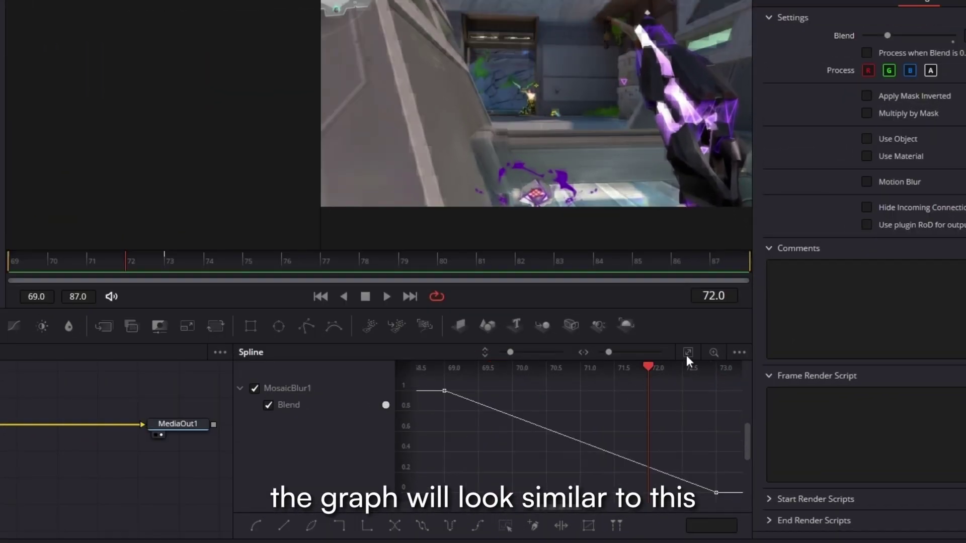
{"action": "left_click", "coordinate": [445, 390]}
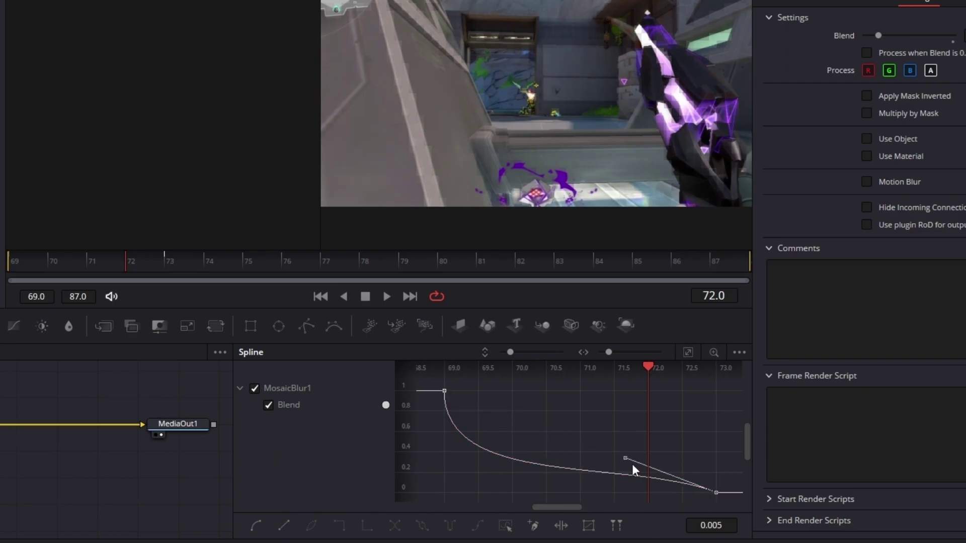
{"action": "left_click_drag", "start_coordinate": [625, 458], "coordinate": [597, 487]}
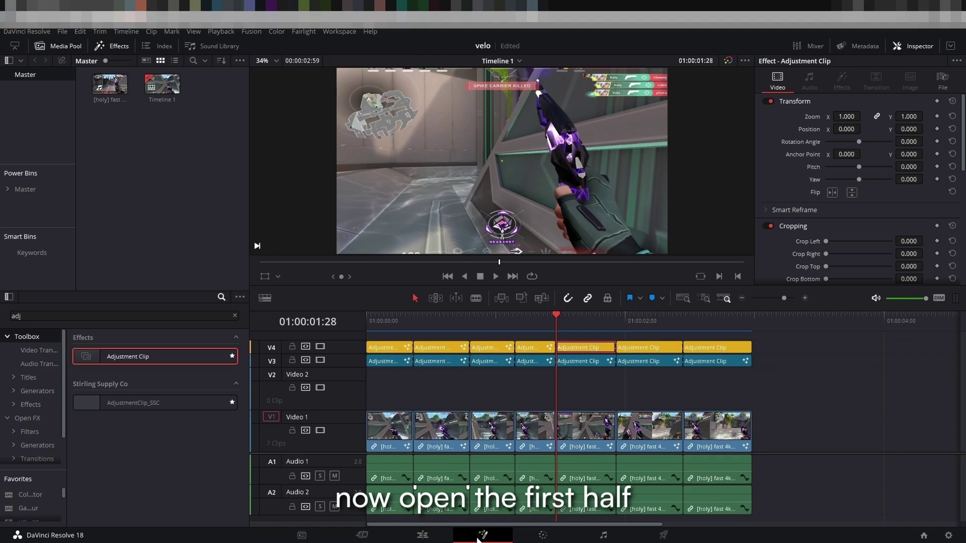
Step: Open the fifth V4 adjustment clip, starting at frame 88, in Fusion and add a DefocusGamma node
{"action": "left_click", "coordinate": [477, 539]}
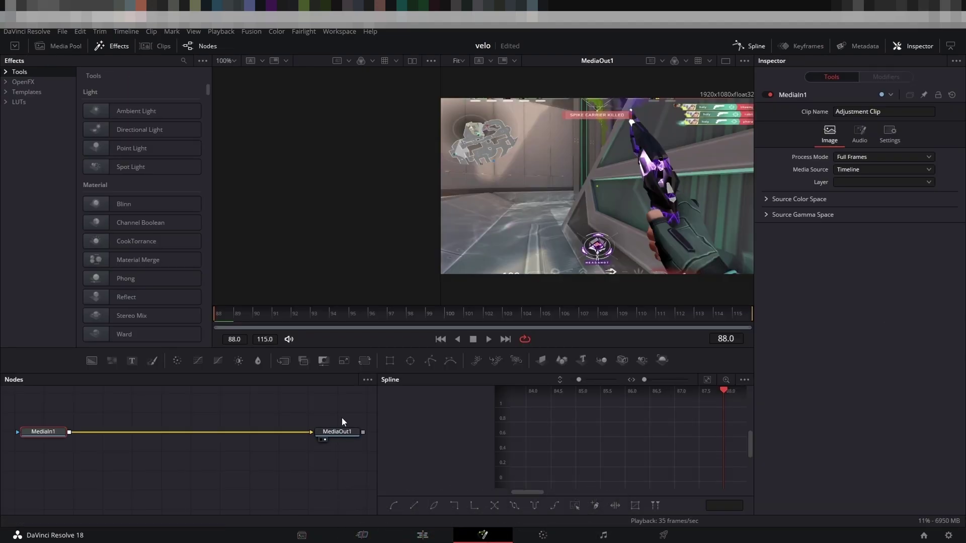
{"action": "key", "text": "shift+space"}
{"action": "type", "text": "def"}
{"action": "key", "text": "Down"}
{"action": "key", "text": "Down"}
{"action": "key", "text": "Down"}
{"action": "key", "text": "Return"}
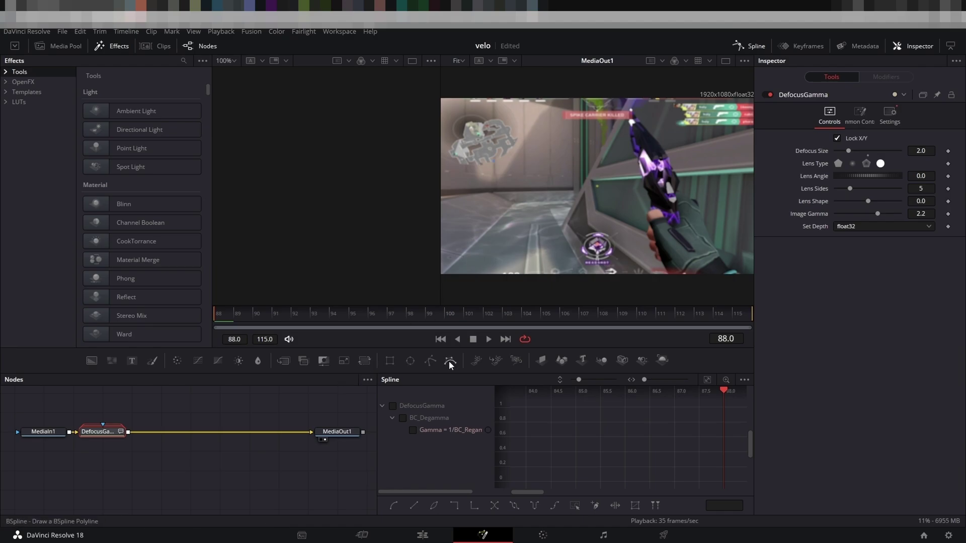
Step: Mask the defocus with a soft-edged polygon animated around the gun from frame 88, keeping the gun sharp, and set Defocus Size to 4.17
{"action": "left_click", "coordinate": [430, 360]}
{"action": "left_click", "coordinate": [692, 192]}
{"action": "key", "text": "Right"}
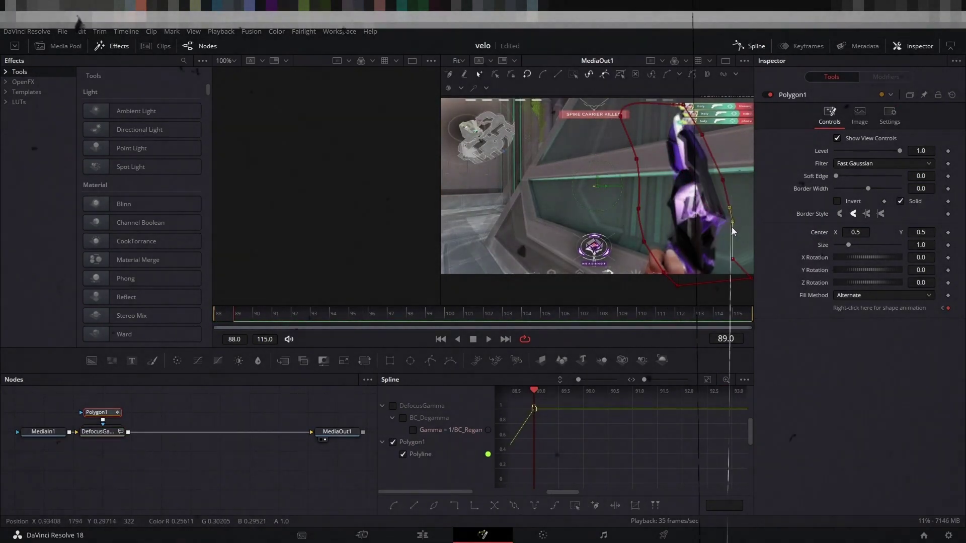
{"action": "key", "text": "Right"}
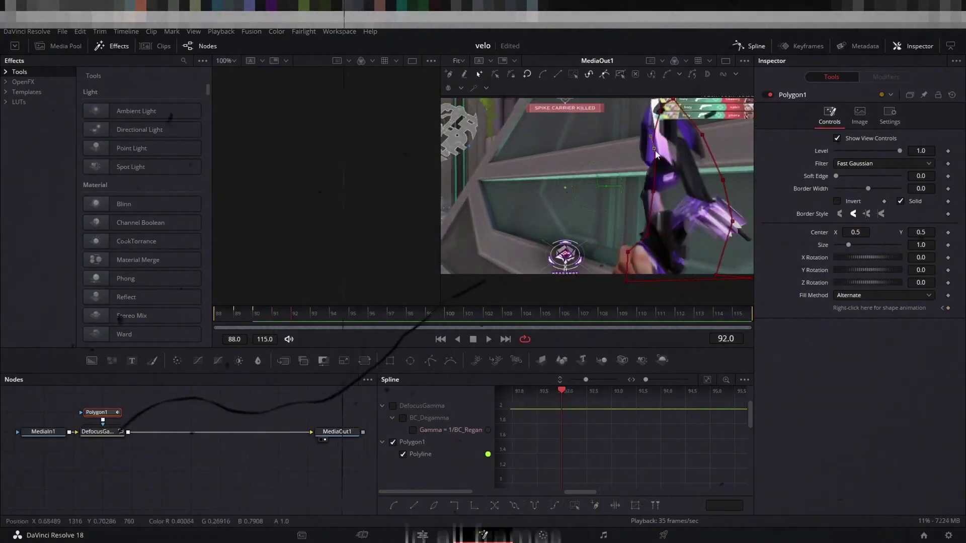
{"action": "left_click_drag", "start_coordinate": [626, 281], "coordinate": [603, 276]}
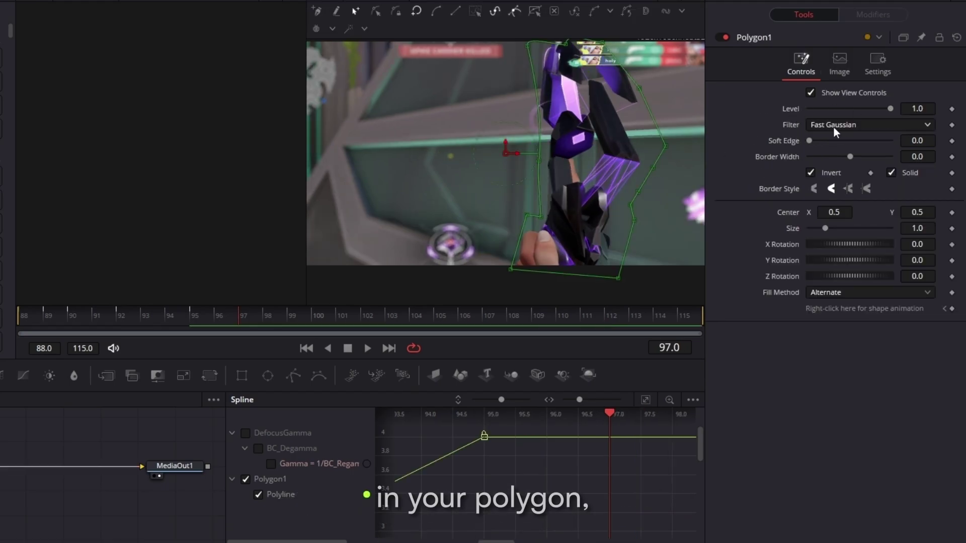
{"action": "left_click_drag", "start_coordinate": [809, 141], "coordinate": [821, 137]}
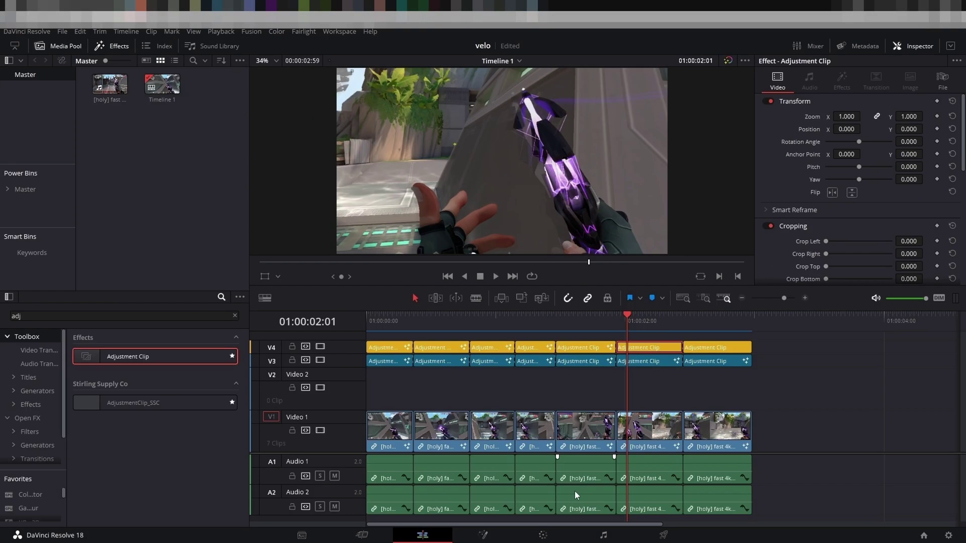
Step: Play back the timeline around the fifth and sixth V4 adjustment clips to check the depth-of-field blur on the reload
{"action": "left_click", "coordinate": [481, 536]}
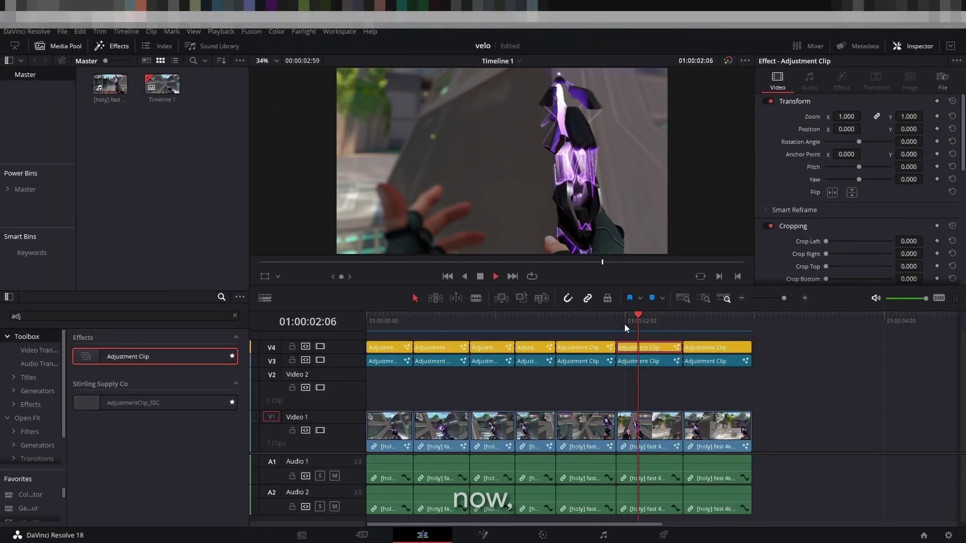
{"action": "left_click_drag", "start_coordinate": [572, 328], "coordinate": [518, 323]}
{"action": "key", "text": "space"}
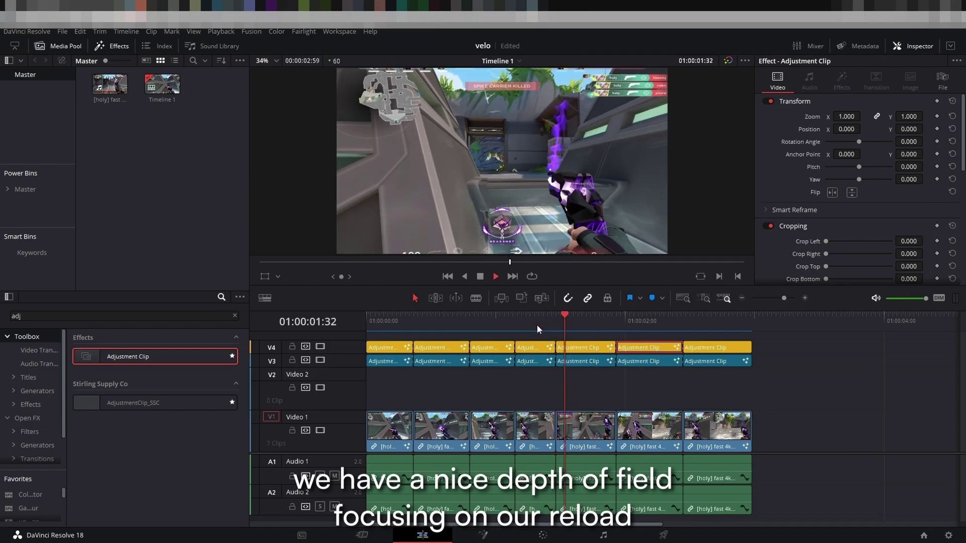
Step: Open the last V4 adjustment clip, starting at frame 147, in Fusion and add a BrightnessContrast node
{"action": "left_click", "coordinate": [535, 326]}
{"action": "left_click", "coordinate": [482, 534]}
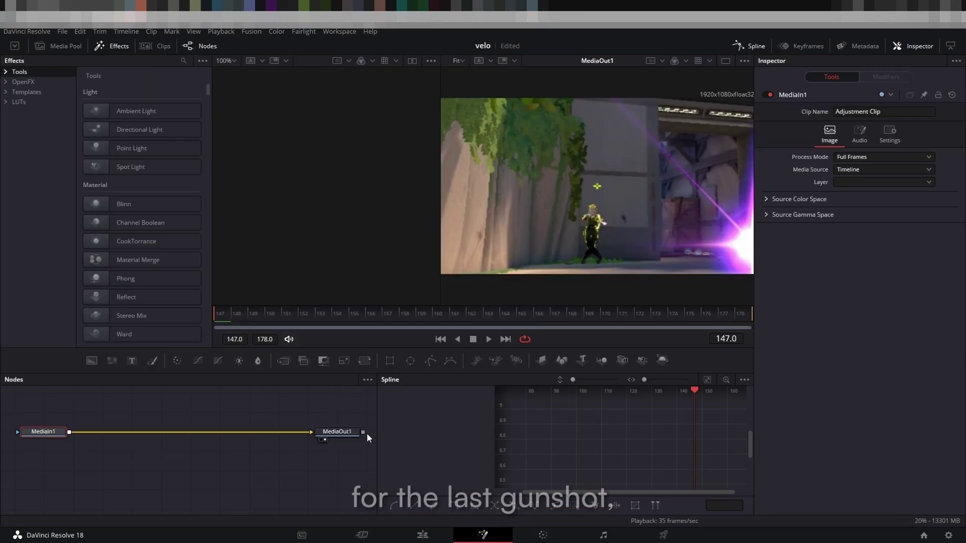
{"action": "left_click", "coordinate": [256, 360]}
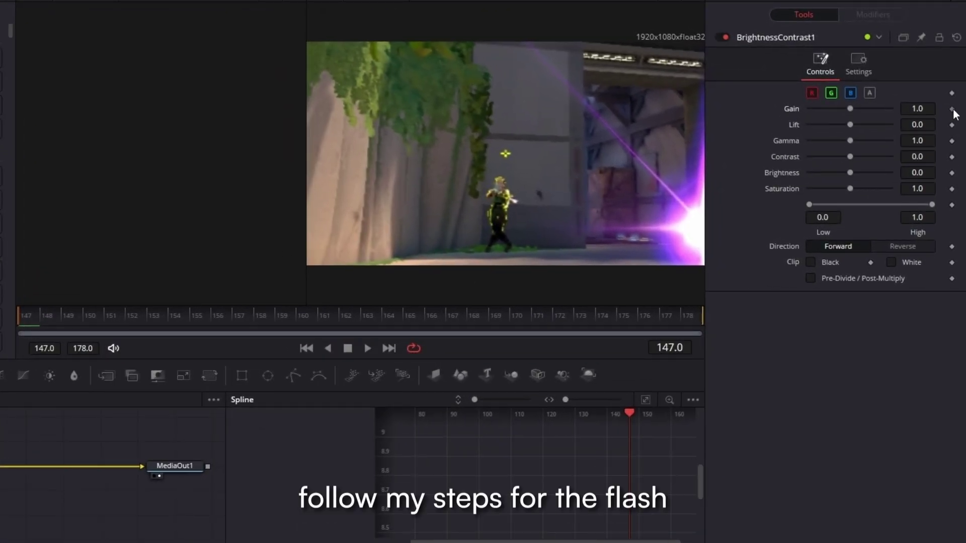
Step: Keyframe the BrightnessContrast Gain from 2.08 on frame 147 to 1.0 on frame 157 and smooth the Gain spline
{"action": "left_click", "coordinate": [947, 150]}
{"action": "left_click_drag", "start_coordinate": [869, 150], "coordinate": [876, 154]}
{"action": "left_click_drag", "start_coordinate": [861, 108], "coordinate": [862, 107]}
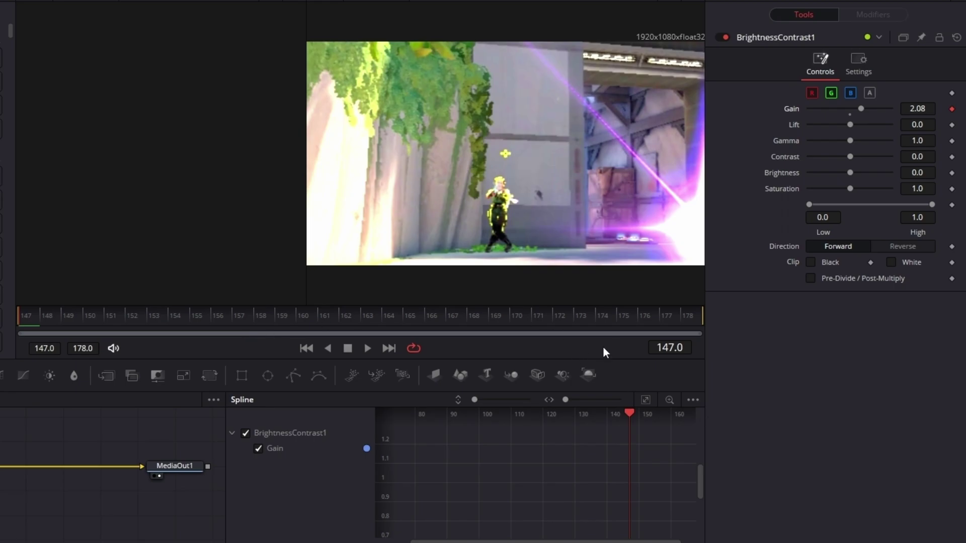
{"action": "key", "text": "space"}
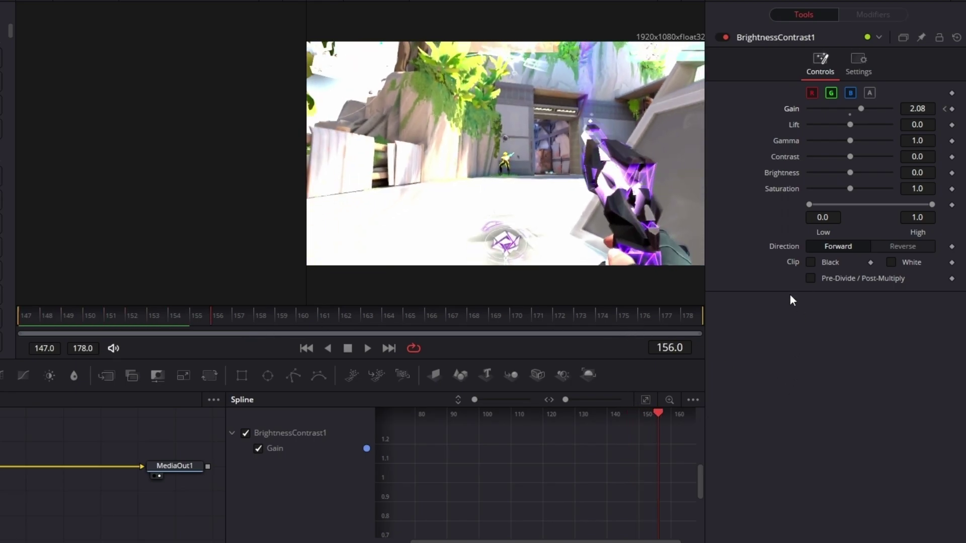
{"action": "left_click_drag", "start_coordinate": [859, 107], "coordinate": [849, 107]}
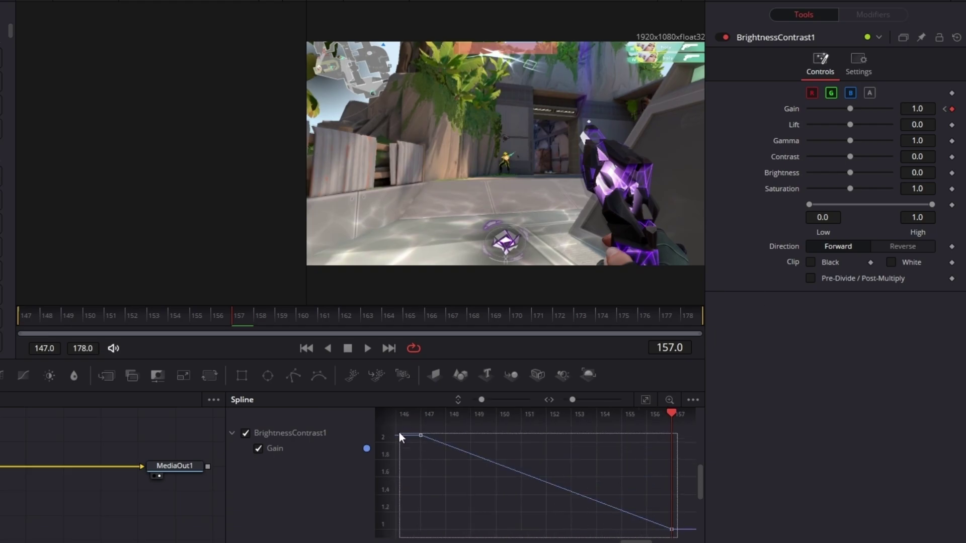
{"action": "key", "text": "f"}
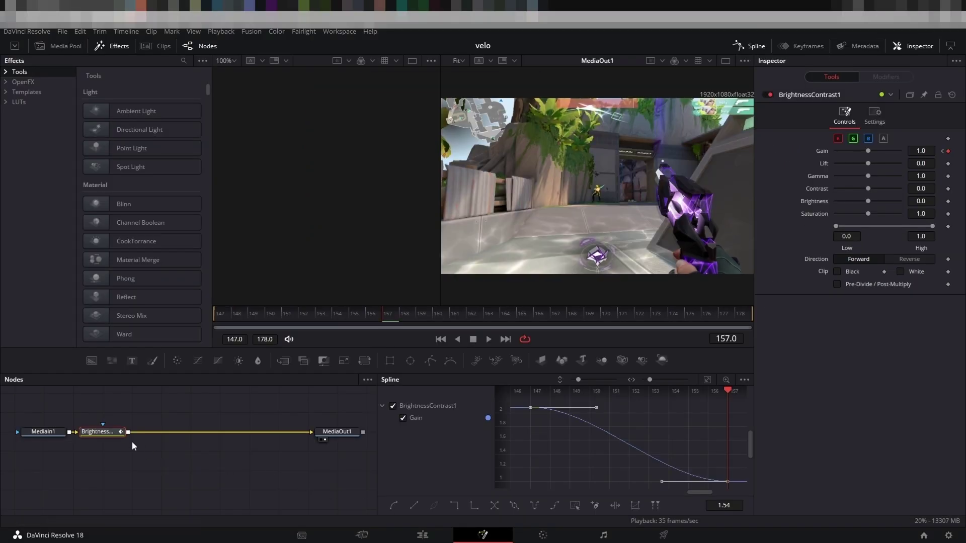
Step: Add a Mosaic Blur node after BrightnessContrast and set its Pixel Frequency to 42.7 and Aliasing to 0.0
{"action": "key", "text": "shift+space"}
{"action": "type", "text": "mosaic"}
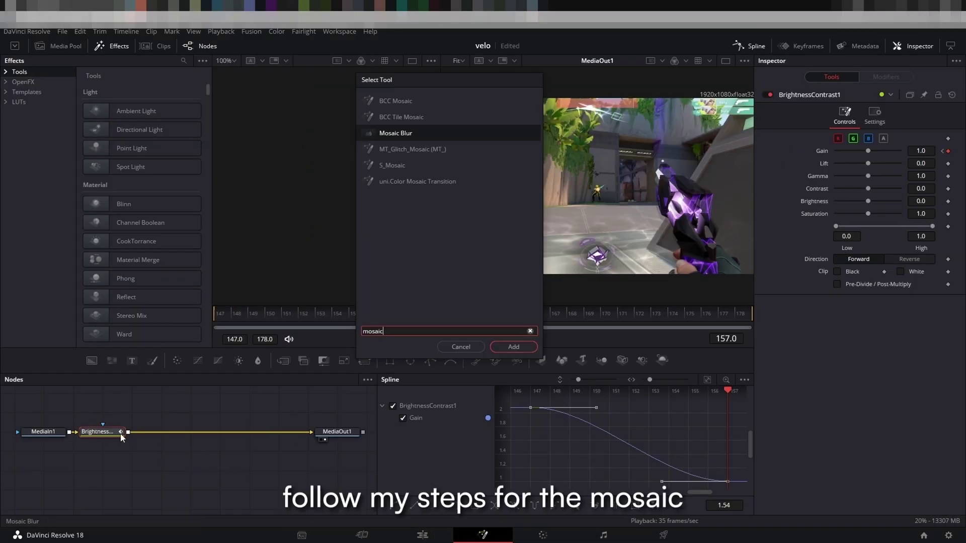
{"action": "key", "text": "Return"}
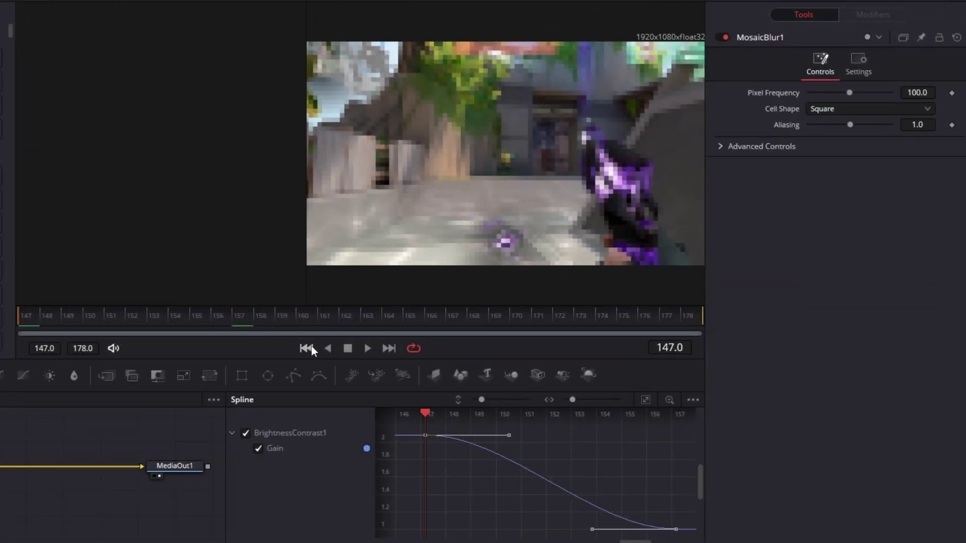
{"action": "left_click", "coordinate": [306, 348]}
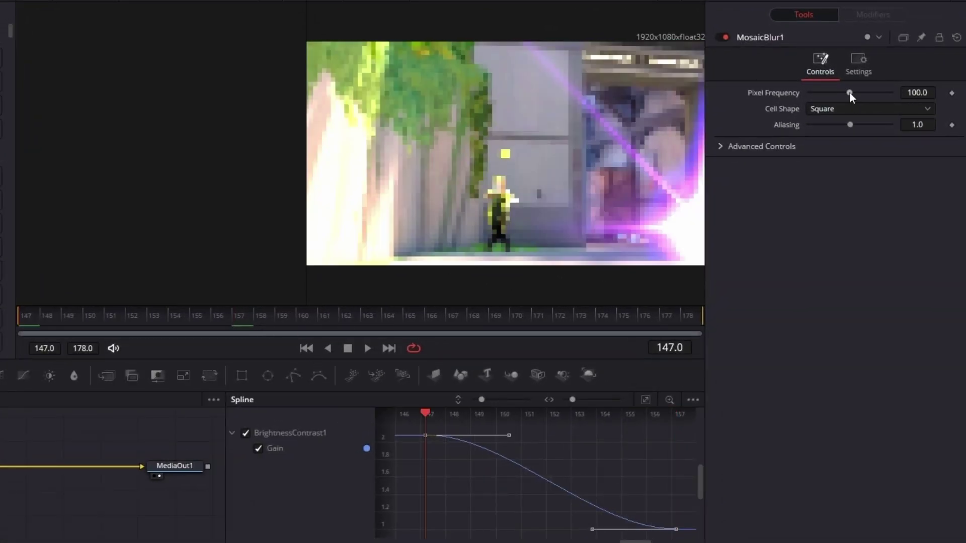
{"action": "left_click_drag", "start_coordinate": [849, 91], "coordinate": [825, 92]}
{"action": "left_click_drag", "start_coordinate": [849, 125], "coordinate": [723, 121]}
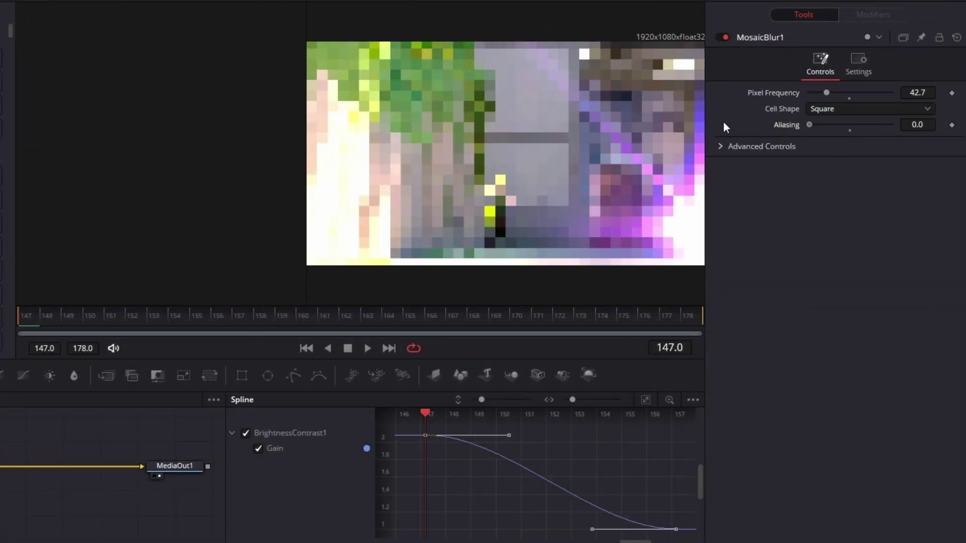
Step: Keyframe the mosaic's Blend from 1.0 on frame 147 to 0.0 on frame 151 and bend its spline into an exponential curve
{"action": "left_click", "coordinate": [858, 65]}
{"action": "left_click", "coordinate": [952, 107]}
{"action": "key", "text": "space"}
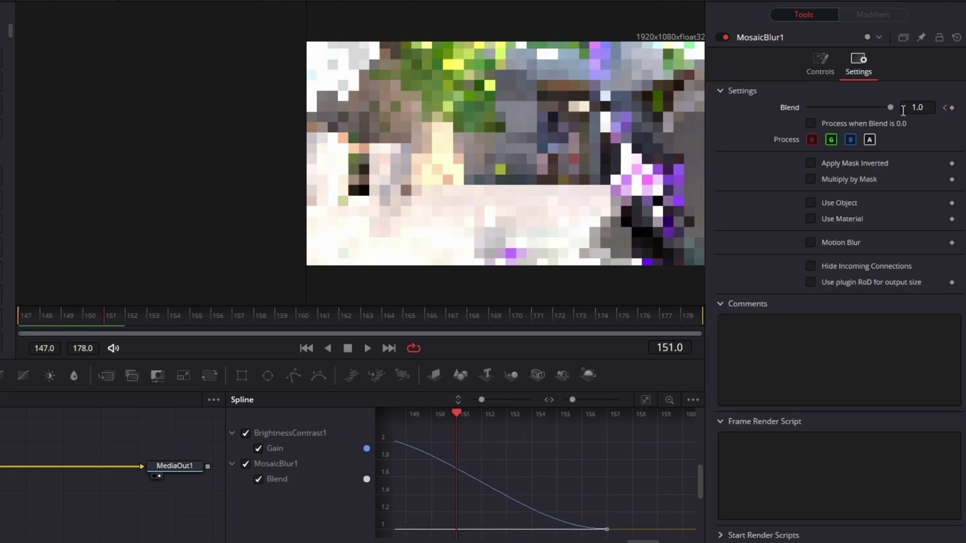
{"action": "left_click_drag", "start_coordinate": [859, 111], "coordinate": [708, 120]}
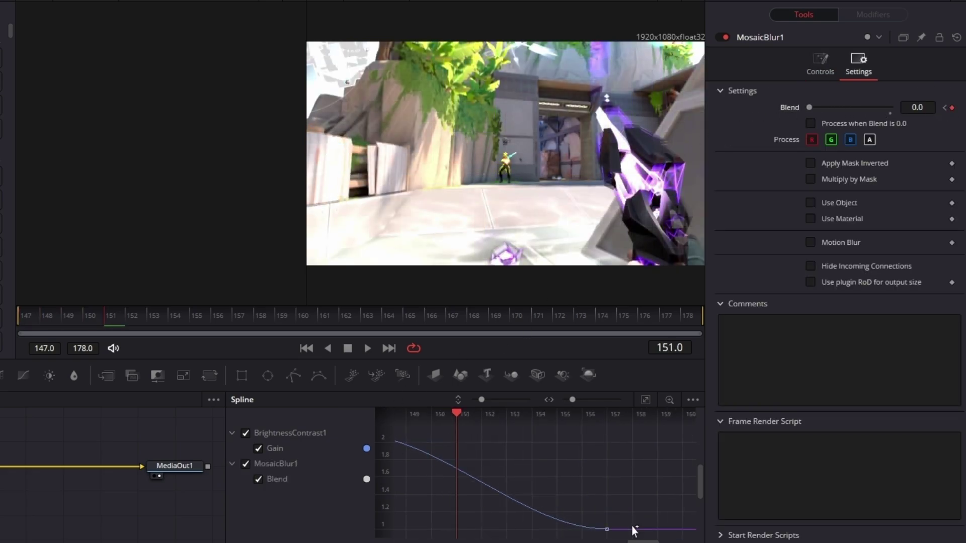
{"action": "left_click", "coordinate": [646, 400]}
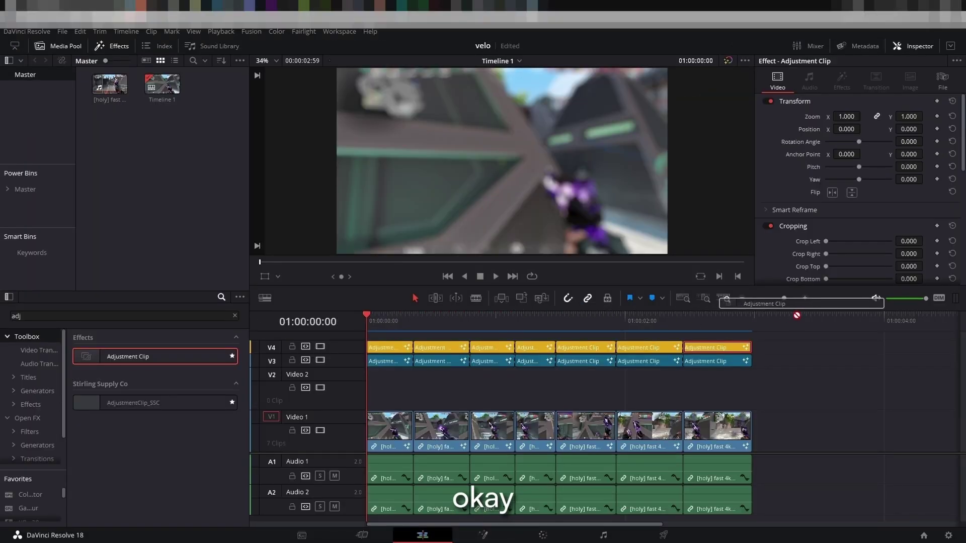
Step: Place a new adjustment clip over the whole montage on the empty Video 2 track, cut to end at 01:00:02:59
{"action": "left_click_drag", "start_coordinate": [754, 302], "coordinate": [388, 338]}
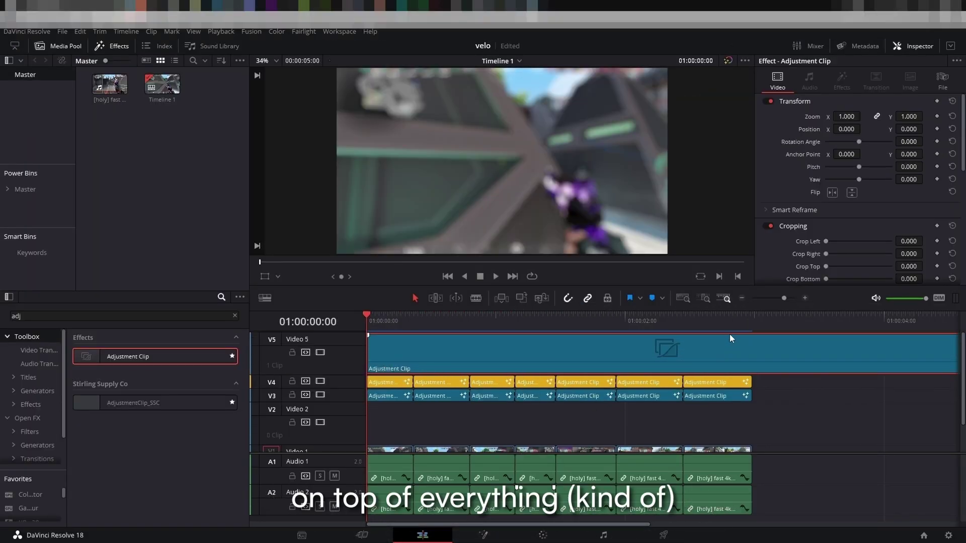
{"action": "left_click", "coordinate": [751, 317]}
{"action": "key", "text": "ctrl+b"}
{"action": "left_click", "coordinate": [807, 365]}
{"action": "left_click_drag", "start_coordinate": [807, 365], "coordinate": [704, 388]}
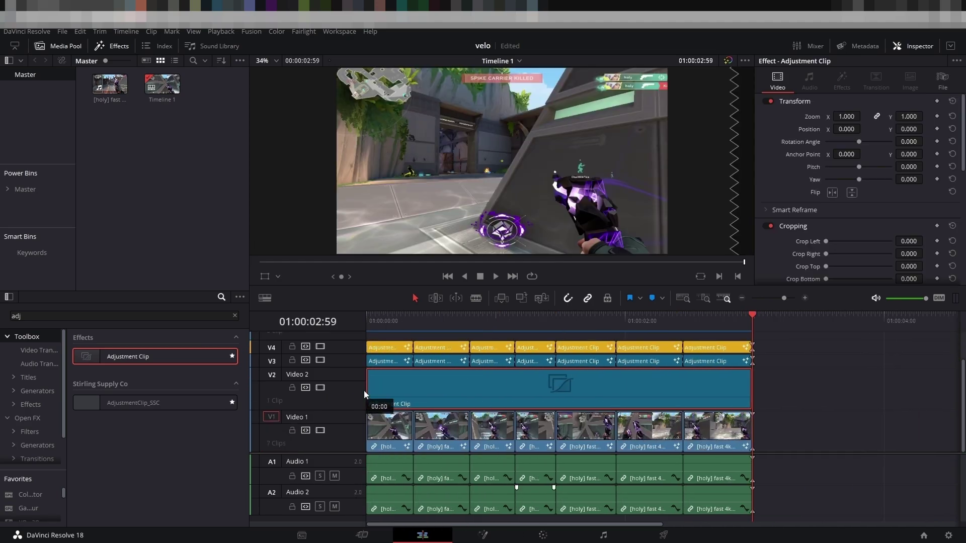
Step: Change the Video 2 track color to purple
{"action": "right_click", "coordinate": [353, 371]}
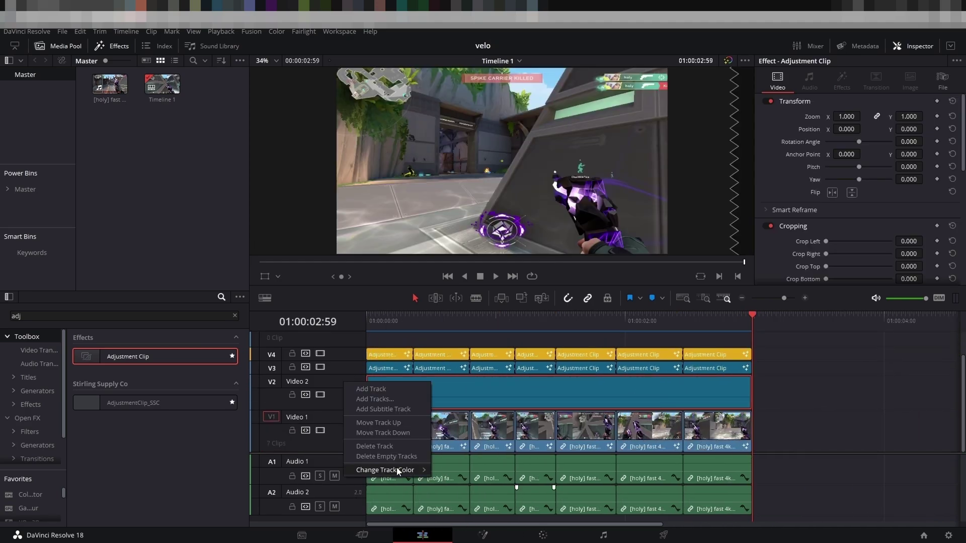
{"action": "mouse_move", "coordinate": [397, 467]}
{"action": "left_click", "coordinate": [479, 464]}
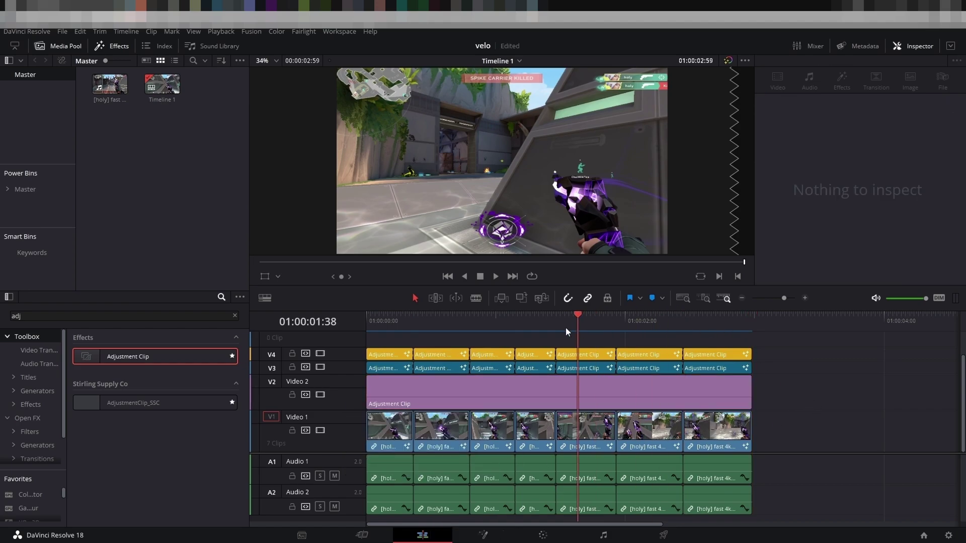
Step: Open the Video 2 adjustment clip in Fusion from the playhead at 01:00:00:40
{"action": "left_click", "coordinate": [487, 401]}
{"action": "right_click", "coordinate": [487, 400]}
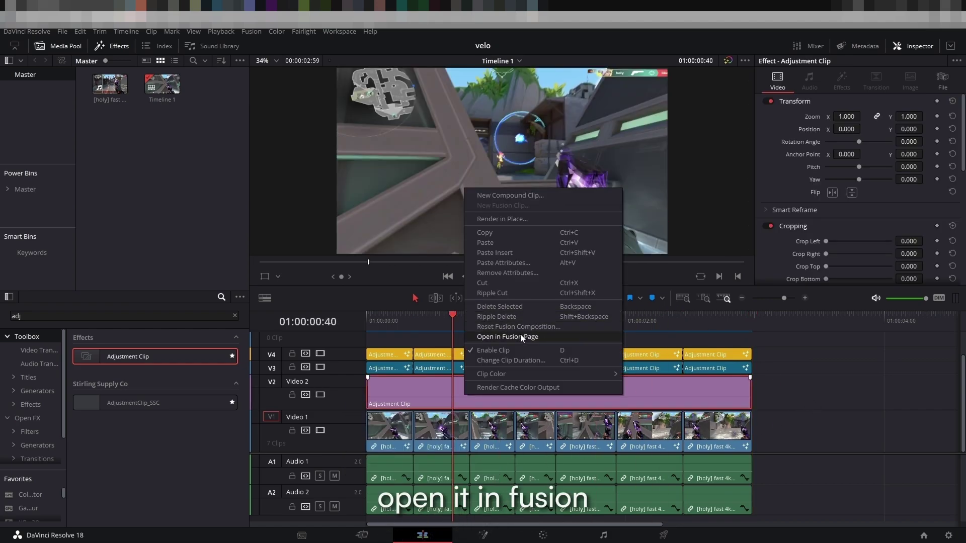
{"action": "left_click", "coordinate": [520, 335]}
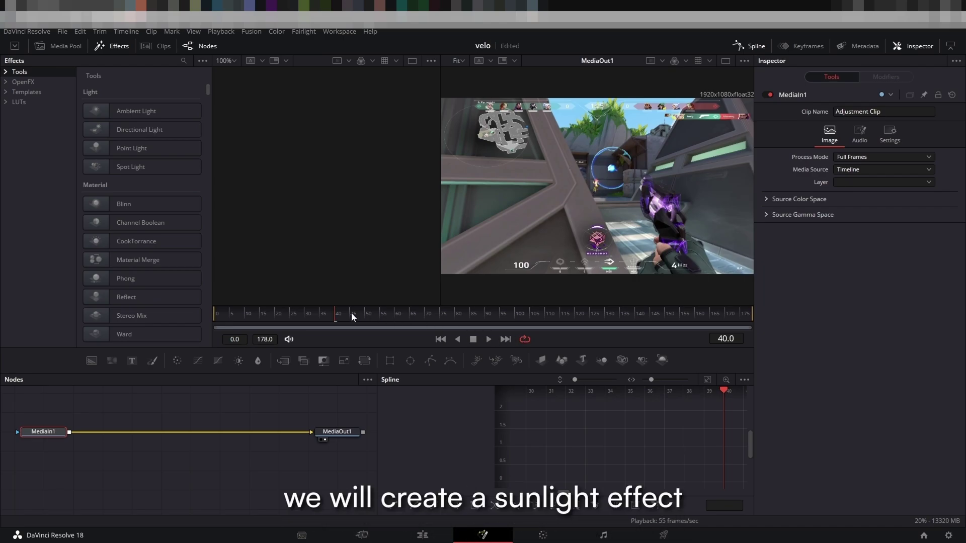
Step: Add a Hot Spot node after MediaIn1 and enlarge its glow over the footage to imitate sunlight
{"action": "key", "text": "shift+space"}
{"action": "type", "text": "hot"}
{"action": "key", "text": "Return"}
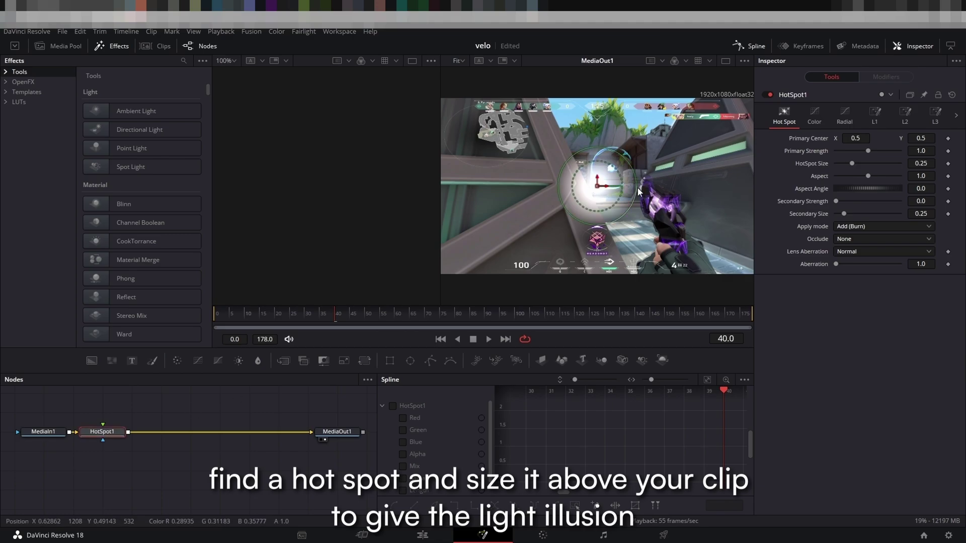
{"action": "left_click_drag", "start_coordinate": [638, 188], "coordinate": [740, 232]}
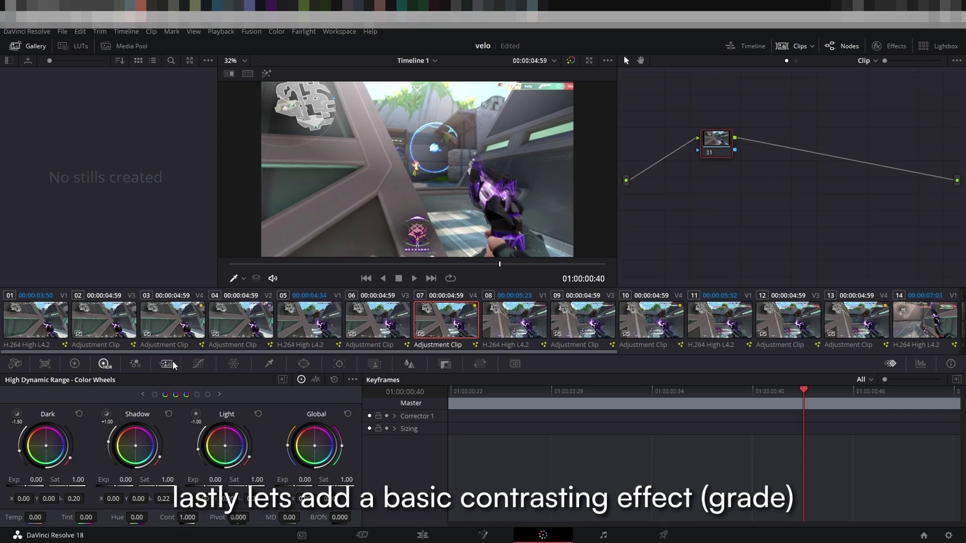
Step: Raise the highlights on the custom curve of adjustment clip 07 on V4 for a basic contrast grade
{"action": "left_click", "coordinate": [198, 365]}
{"action": "left_click_drag", "start_coordinate": [187, 423], "coordinate": [187, 412]}
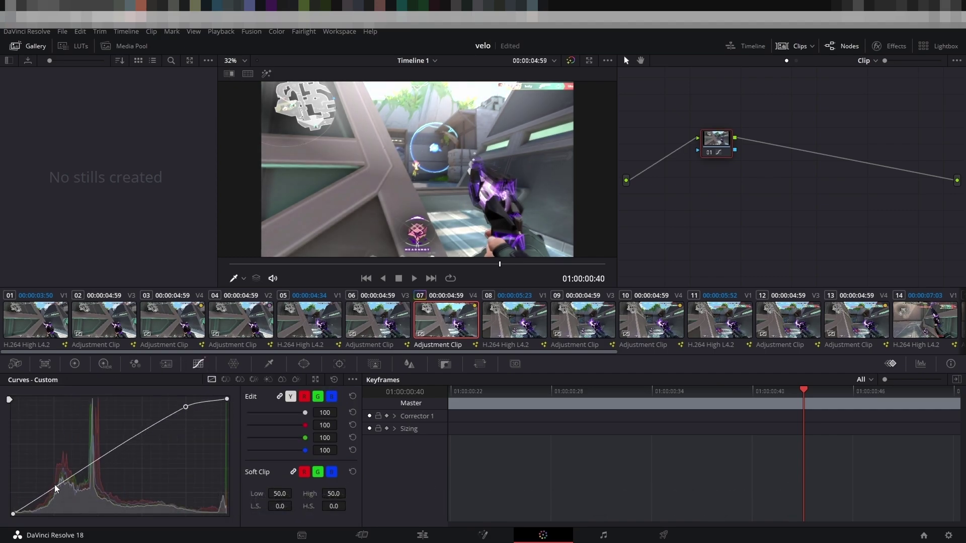